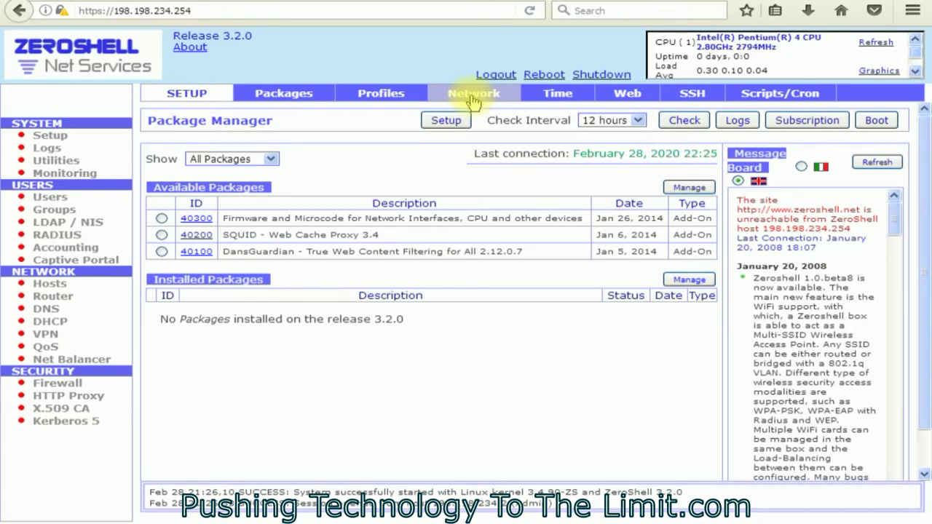
Open the network setup and examine the link status and IP settings of interfaces ETH00 through ETH03 and VPN99.
{"action": "left_click", "coordinate": [472, 99]}
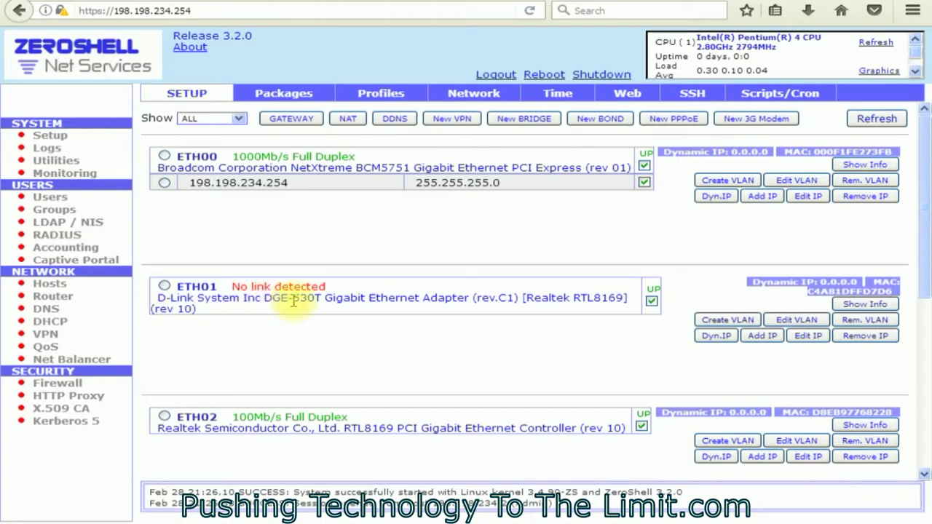
{"action": "scroll", "coordinate": [292, 301], "scroll_direction": "down", "scroll_amount": 5}
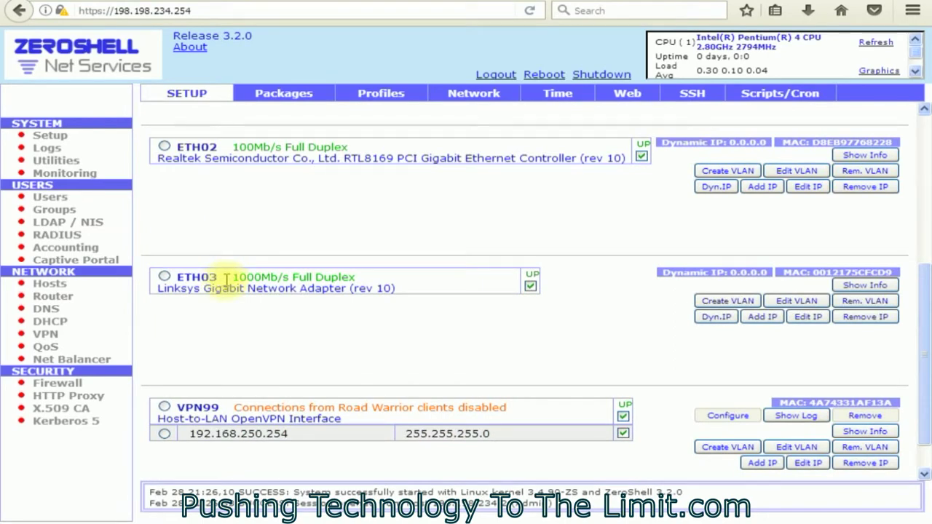
{"action": "scroll", "coordinate": [228, 277], "scroll_direction": "up", "scroll_amount": 5}
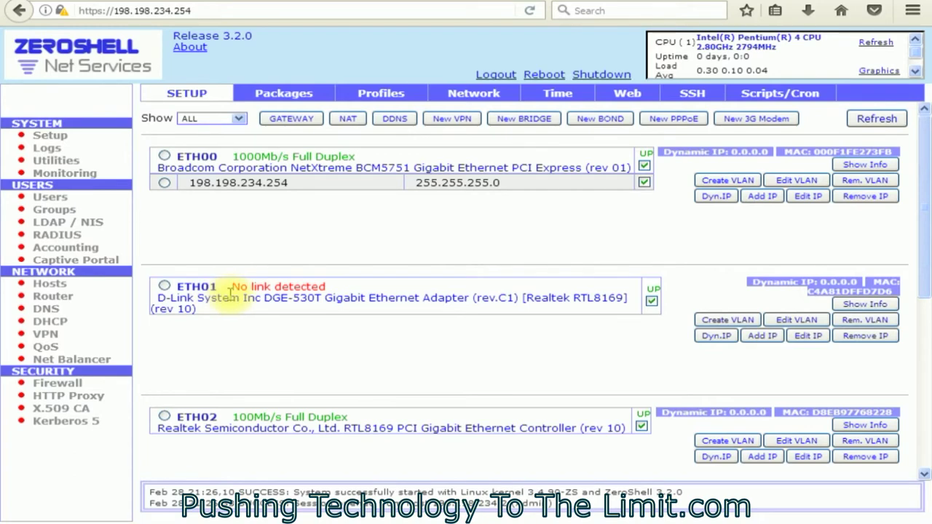
{"action": "scroll", "coordinate": [230, 292], "scroll_direction": "down", "scroll_amount": 6}
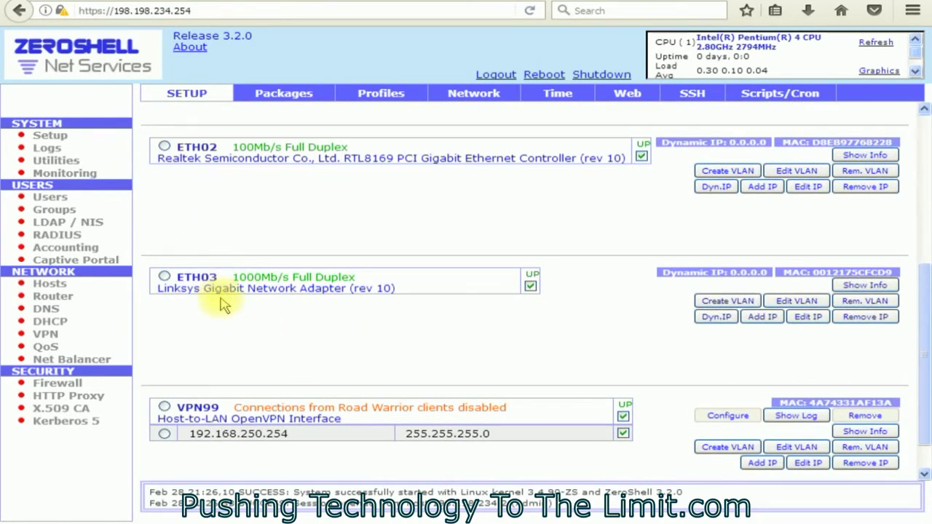
{"action": "scroll", "coordinate": [226, 305], "scroll_direction": "up", "scroll_amount": 6}
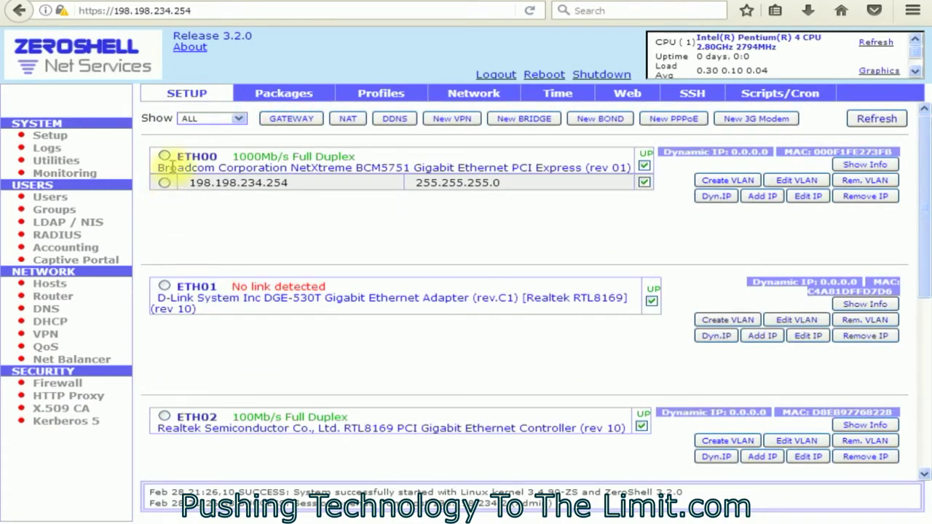
{"action": "scroll", "coordinate": [229, 288], "scroll_direction": "down", "scroll_amount": 6}
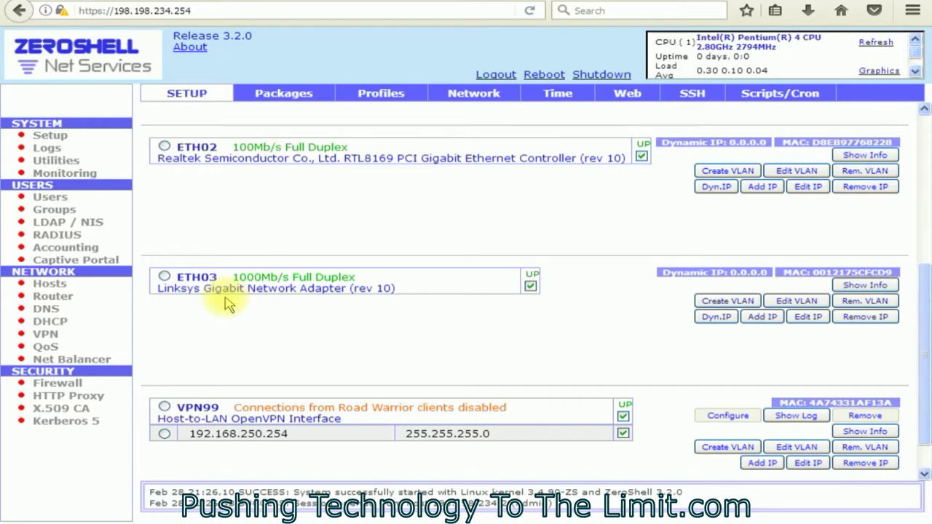
{"action": "scroll", "coordinate": [228, 302], "scroll_direction": "up", "scroll_amount": 6}
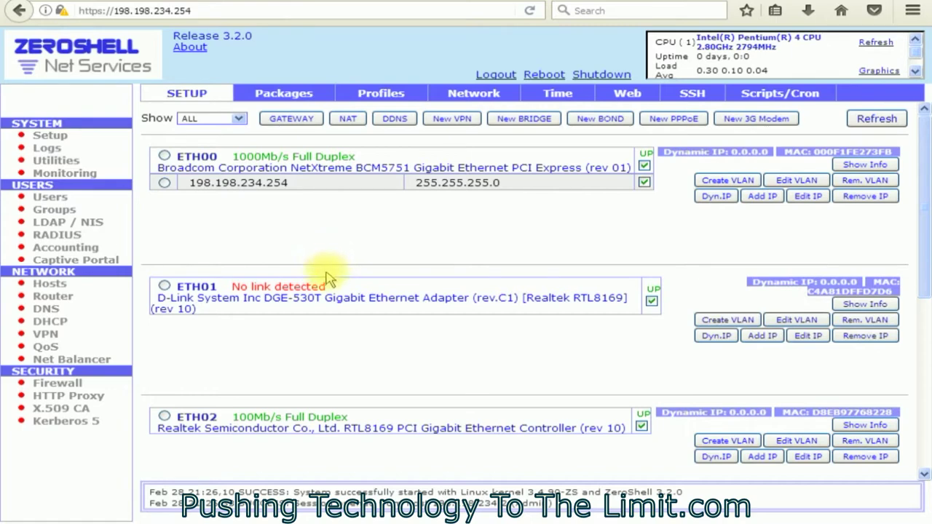
Add the IP address 192.20.30.5 with netmask 255.255.255.0 to interface ETH02.
{"action": "scroll", "coordinate": [334, 281], "scroll_direction": "down", "scroll_amount": 2}
{"action": "scroll", "coordinate": [343, 282], "scroll_direction": "down", "scroll_amount": 2}
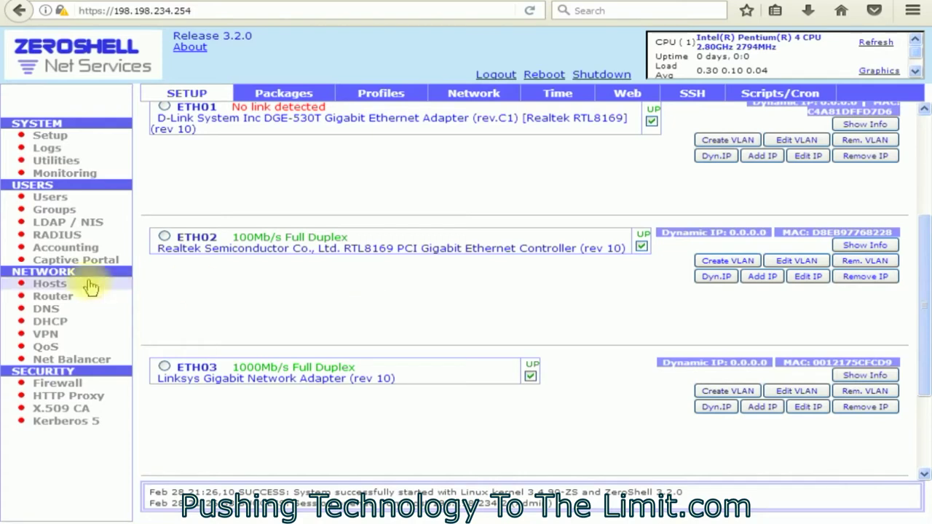
{"action": "left_click", "coordinate": [164, 238]}
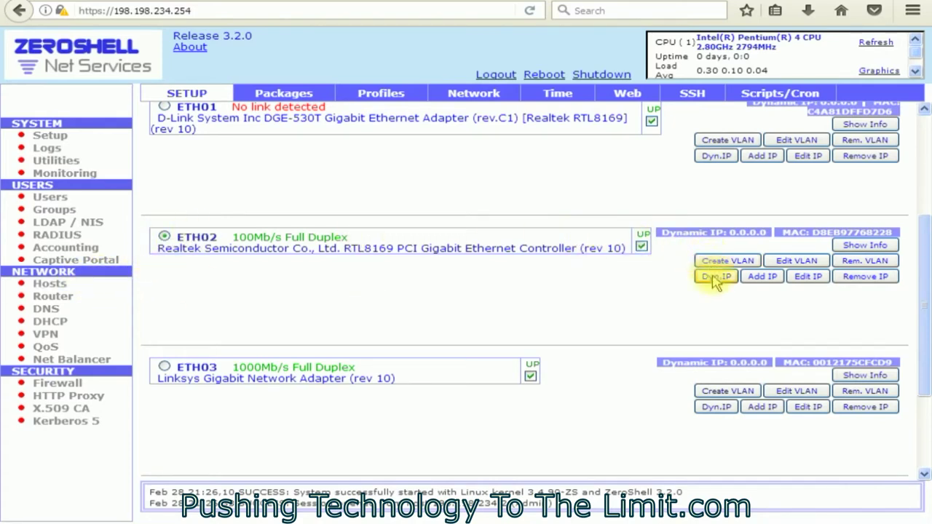
{"action": "left_click", "coordinate": [764, 278]}
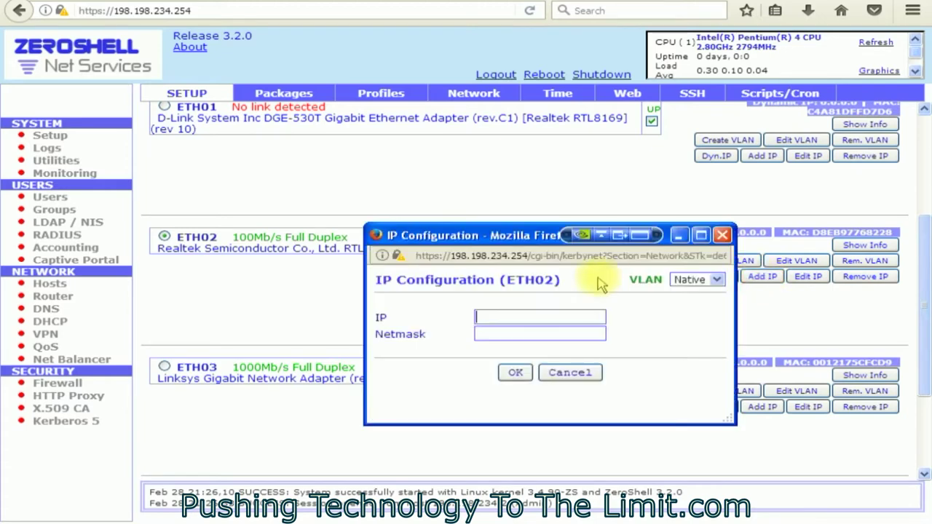
{"action": "left_click", "coordinate": [492, 319]}
{"action": "left_click", "coordinate": [495, 314]}
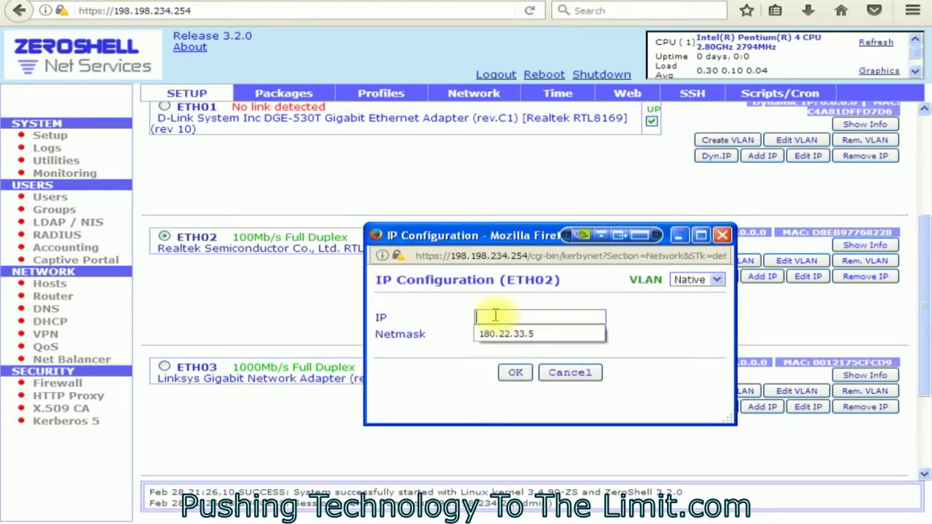
{"action": "type", "text": "192.20.30.254"}
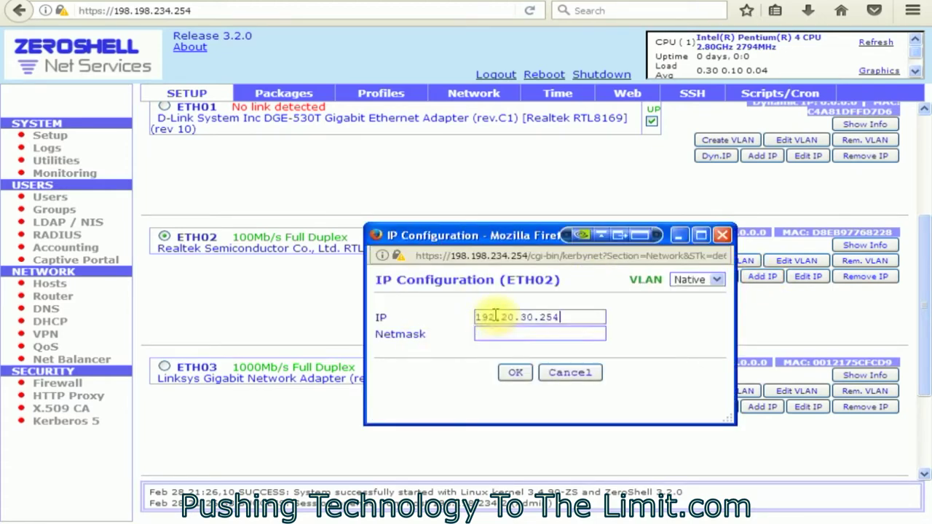
{"action": "key", "text": "BackSpace"}
{"action": "key", "text": "BackSpace"}
{"action": "type", "text": "5"}
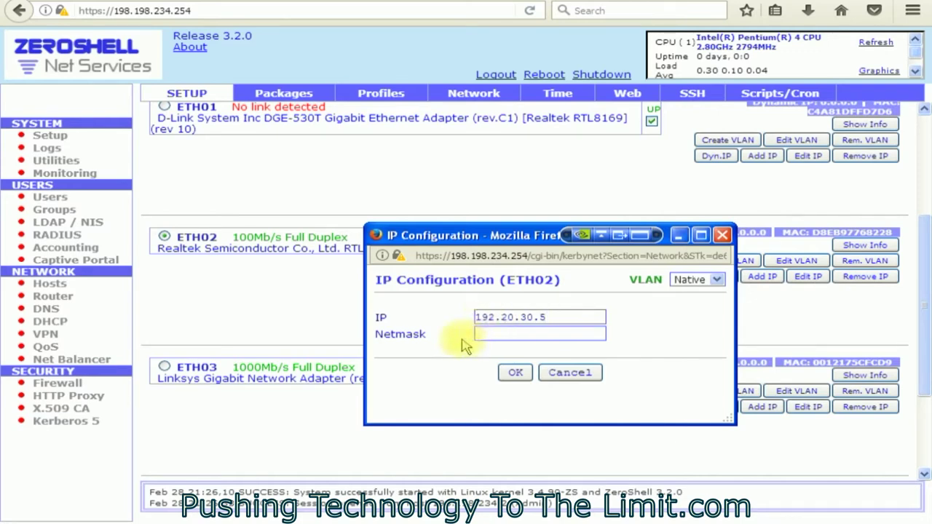
{"action": "left_click", "coordinate": [490, 334]}
{"action": "type", "text": "255.255.255.0"}
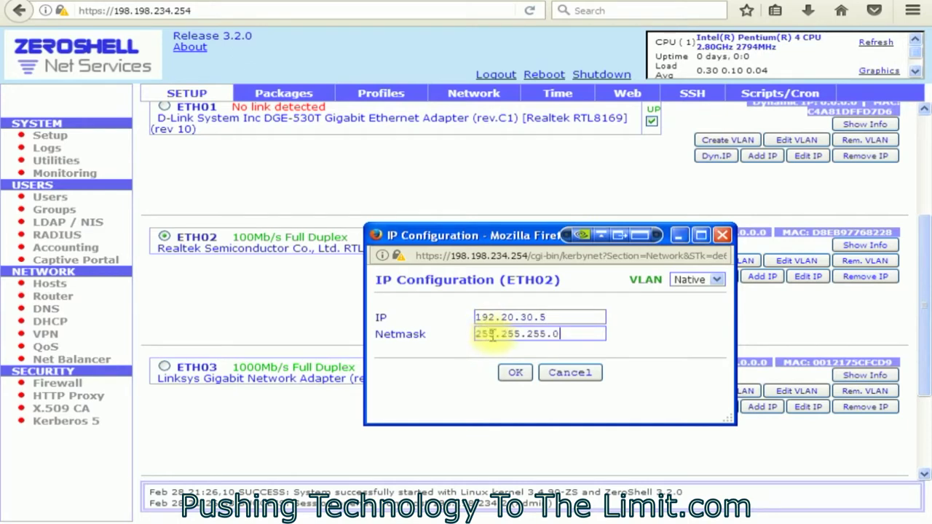
{"action": "left_click", "coordinate": [514, 372]}
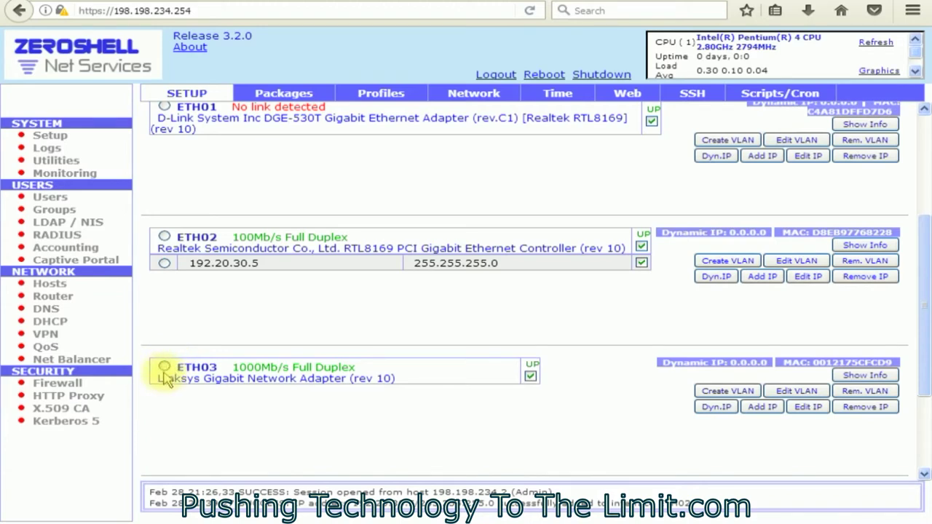
Add the IP address 180.22.33.5 with netmask 255.255.0.0 to interface ETH03.
{"action": "left_click", "coordinate": [761, 407]}
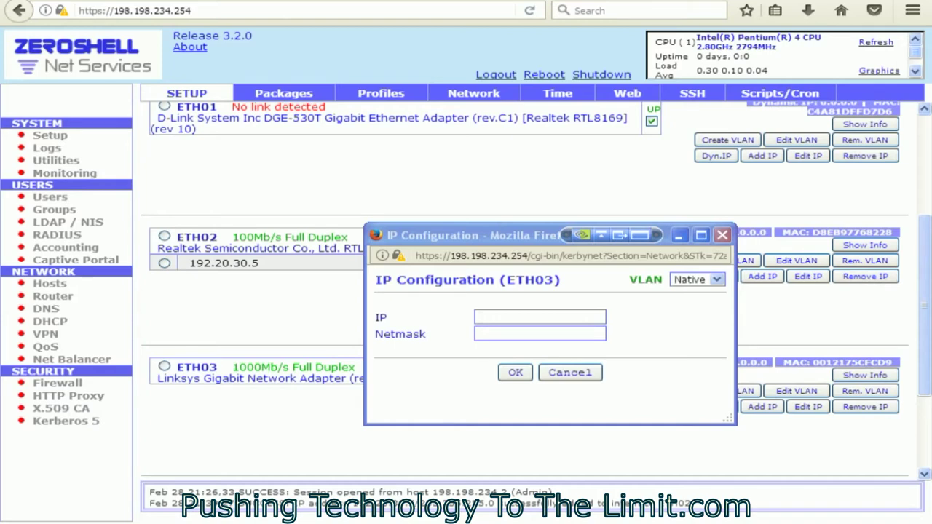
{"action": "left_click", "coordinate": [499, 316]}
{"action": "right_click", "coordinate": [499, 316]}
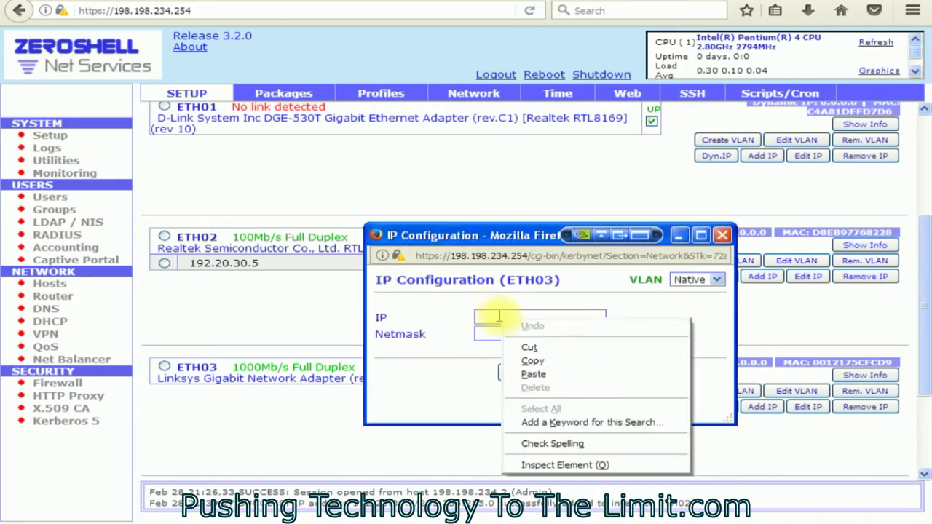
{"action": "left_click", "coordinate": [521, 372]}
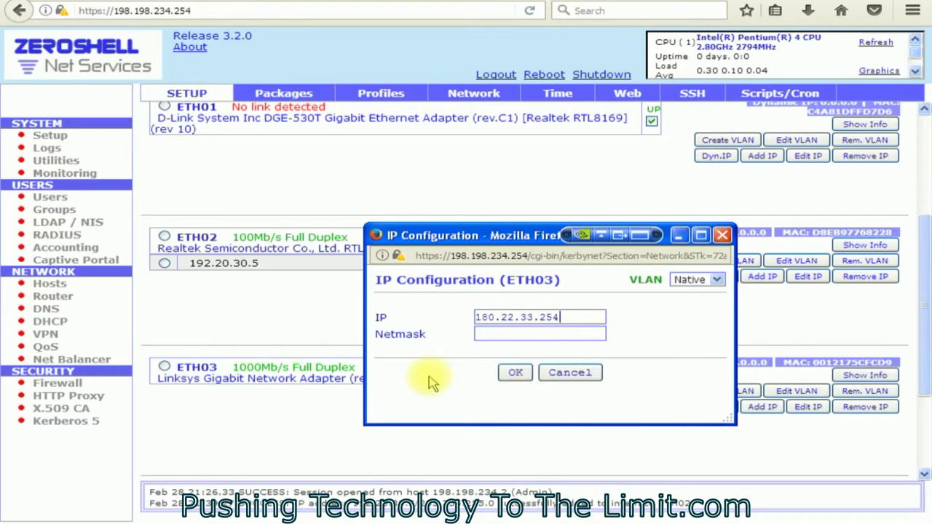
{"action": "key", "text": "BackSpace"}
{"action": "key", "text": "BackSpace"}
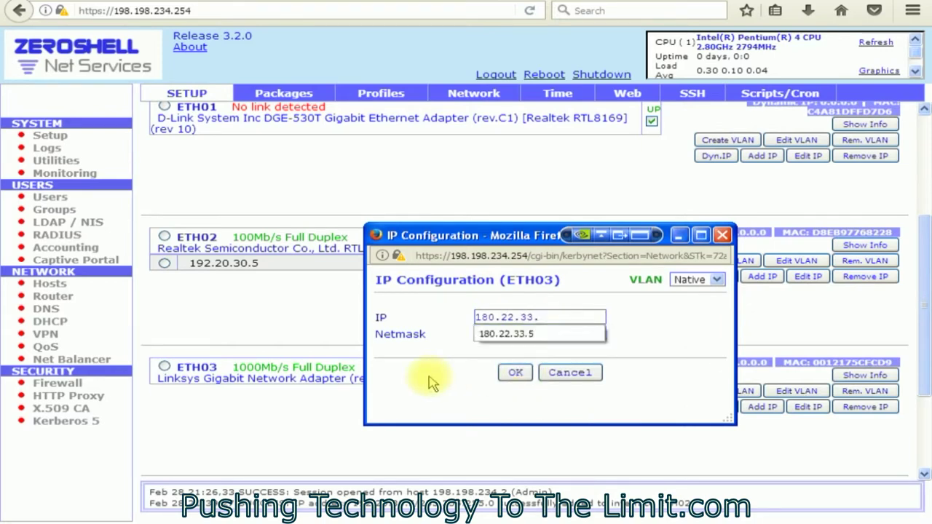
{"action": "type", "text": "5"}
{"action": "left_click", "coordinate": [480, 353]}
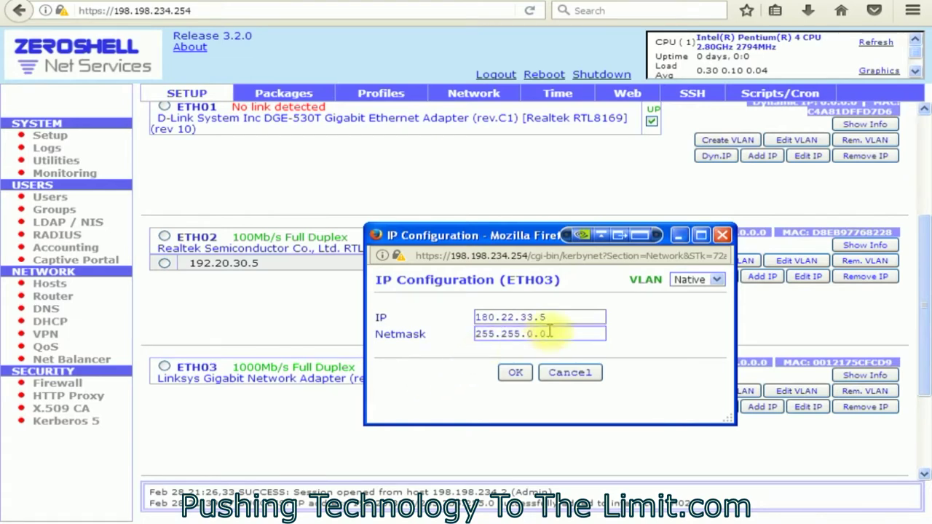
{"action": "left_click", "coordinate": [518, 373]}
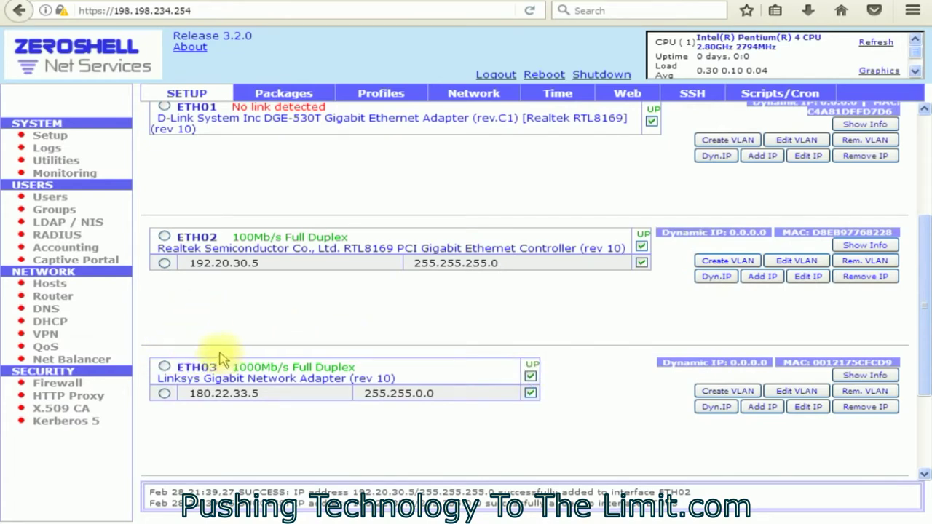
Enable network address translation on interfaces ETH02 and ETH03 and save the NAT settings.
{"action": "scroll", "coordinate": [326, 318], "scroll_direction": "up", "scroll_amount": 5}
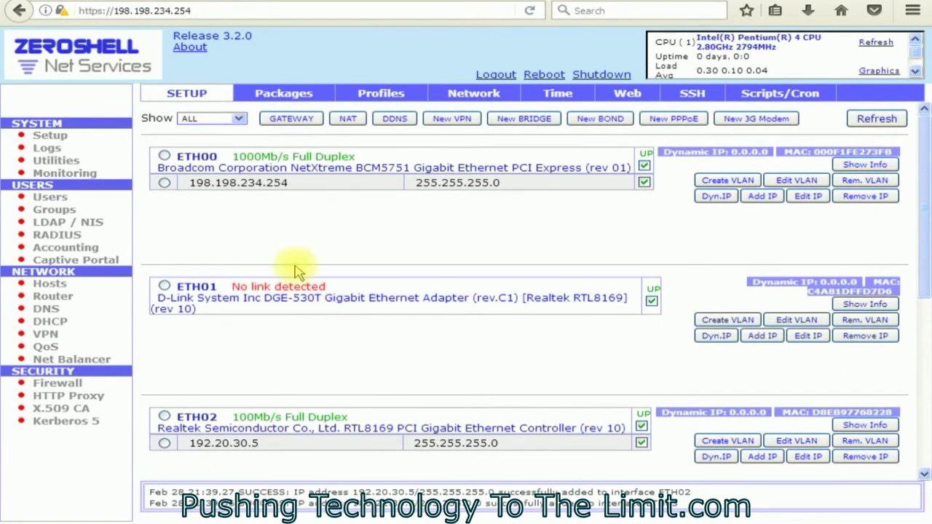
{"action": "left_click", "coordinate": [350, 121]}
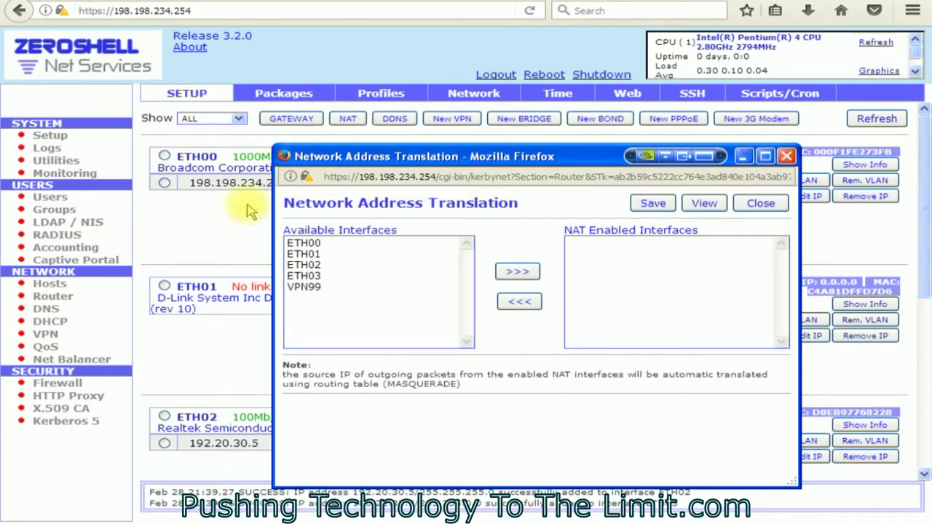
{"action": "left_click", "coordinate": [302, 266]}
{"action": "left_click", "coordinate": [514, 271]}
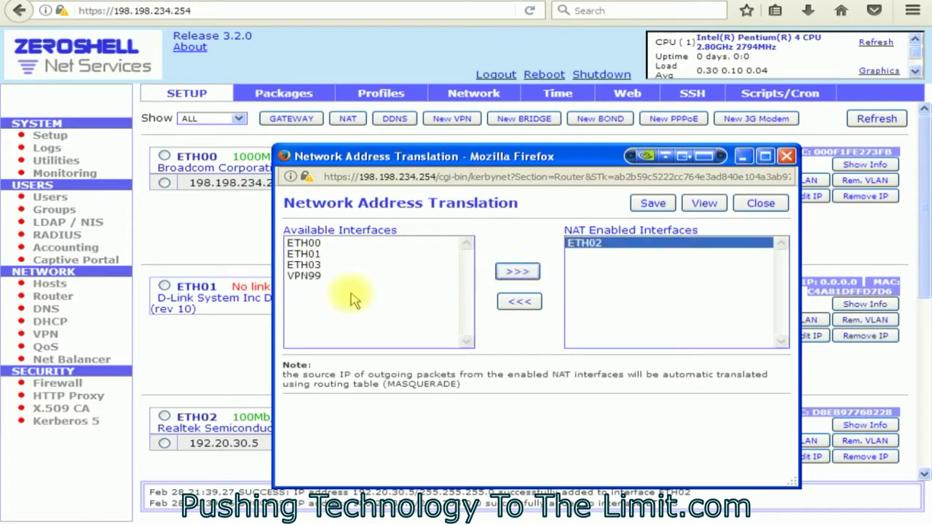
{"action": "left_click", "coordinate": [308, 265]}
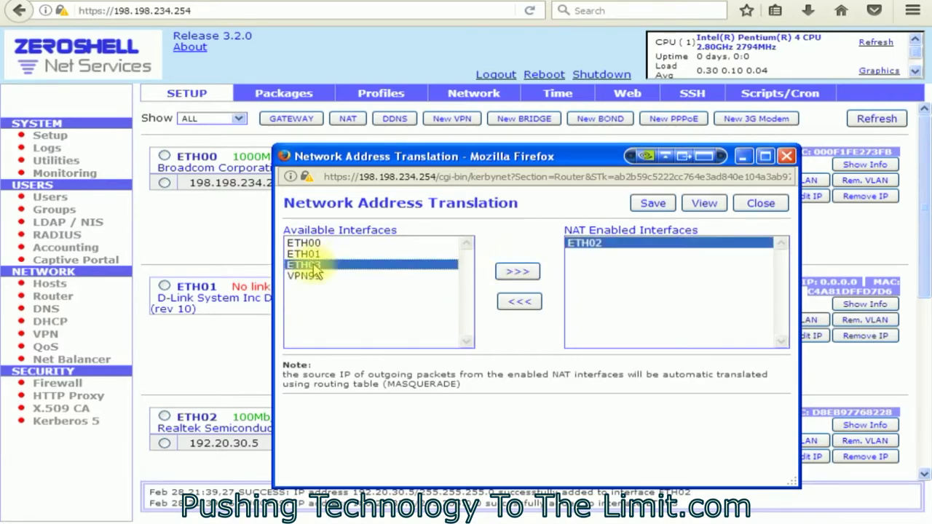
{"action": "left_click", "coordinate": [511, 273]}
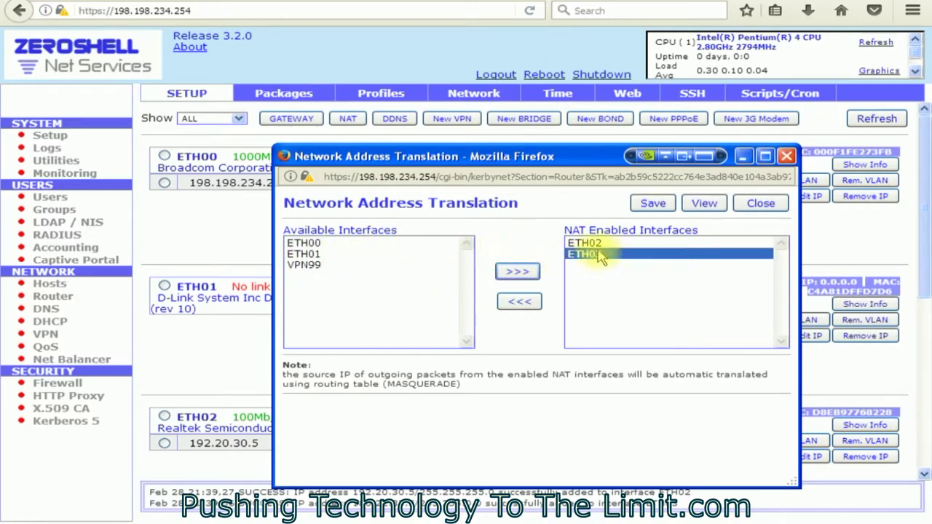
{"action": "left_click", "coordinate": [655, 204]}
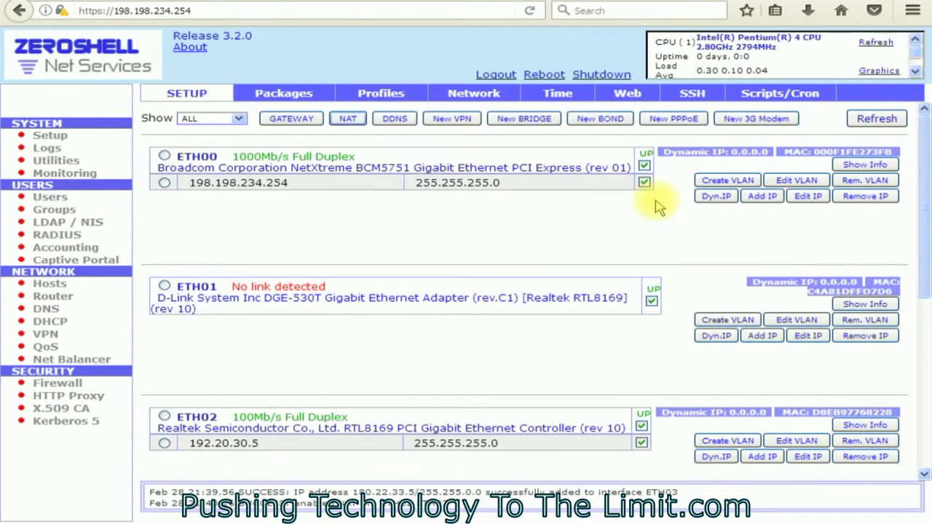
Add a static network route in the router settings to 180.22.33.0, netmask 255.255.255.0, through gateway 180.22.33.254 with metric 1.
{"action": "left_click", "coordinate": [51, 297]}
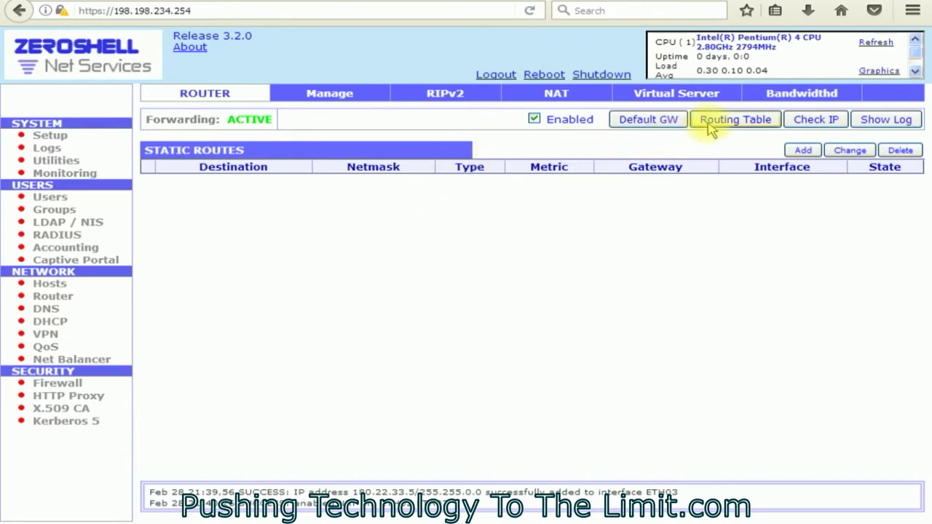
{"action": "left_click", "coordinate": [804, 151]}
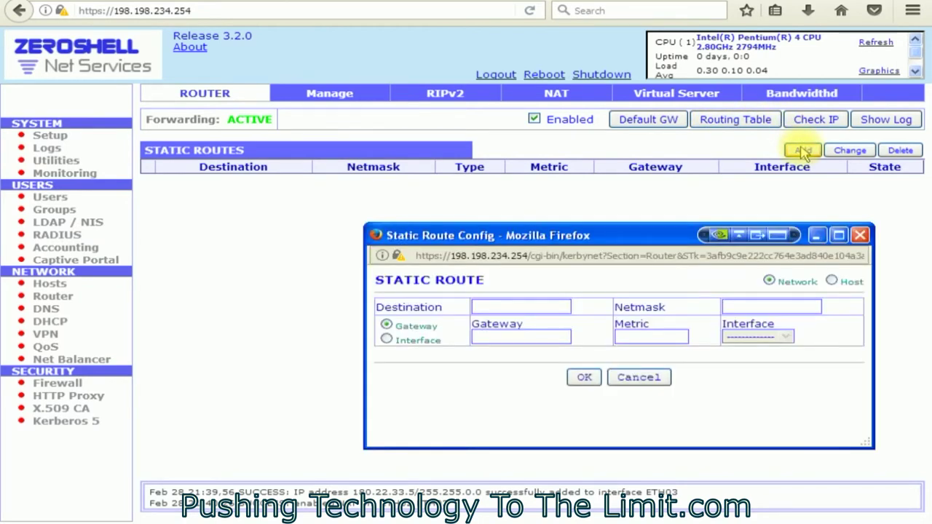
{"action": "left_click", "coordinate": [492, 307]}
{"action": "type", "text": "180.22.33.254"}
{"action": "key", "text": "BackSpace"}
{"action": "key", "text": "BackSpace"}
{"action": "key", "text": "BackSpace"}
{"action": "type", "text": "0"}
{"action": "left_click", "coordinate": [483, 337]}
{"action": "type", "text": "180.22.33.254"}
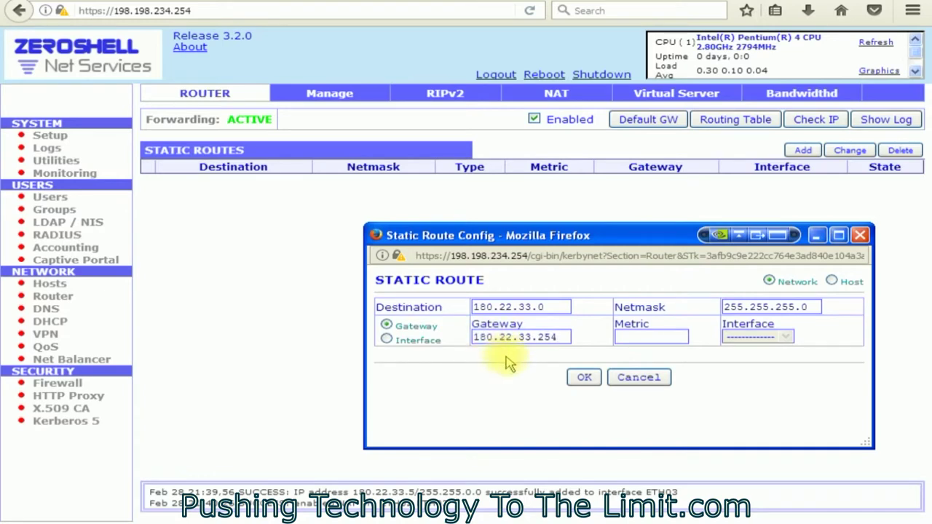
{"action": "left_click", "coordinate": [637, 338]}
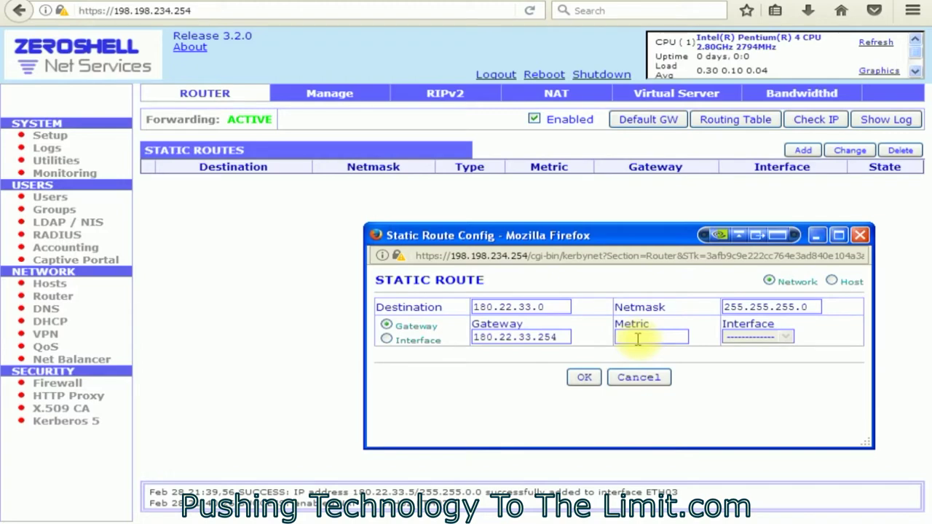
{"action": "type", "text": "1"}
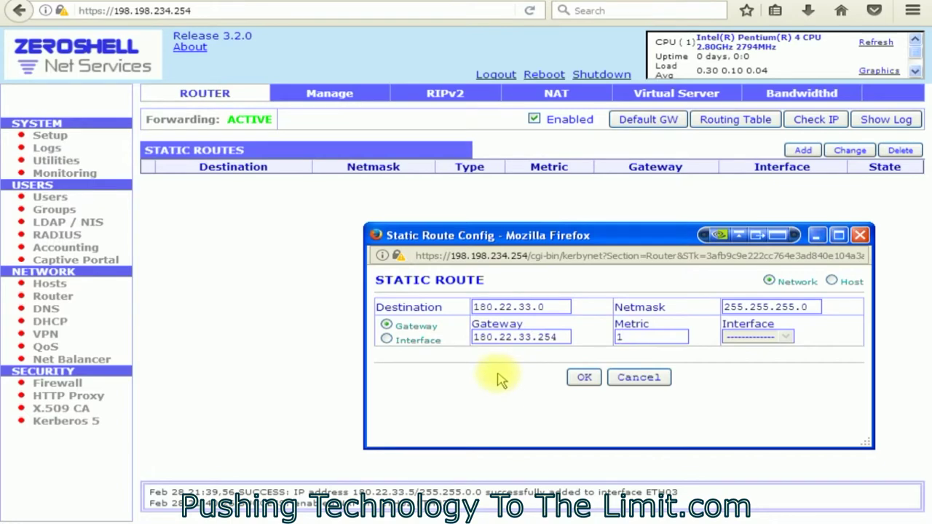
{"action": "left_click", "coordinate": [584, 377]}
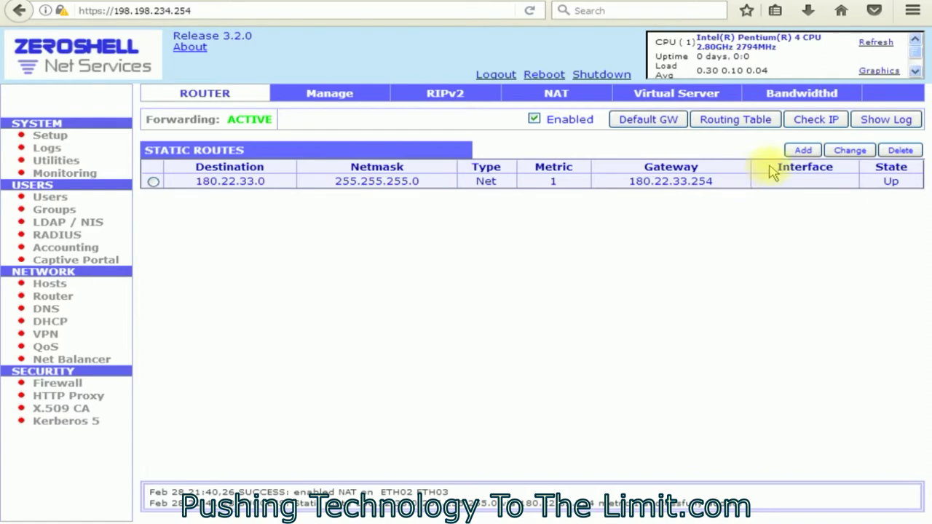
Add a static network route to 192.20.30.0, netmask 255.255.255.0, through gateway 192.20.30.254 with metric 2.
{"action": "left_click", "coordinate": [801, 151]}
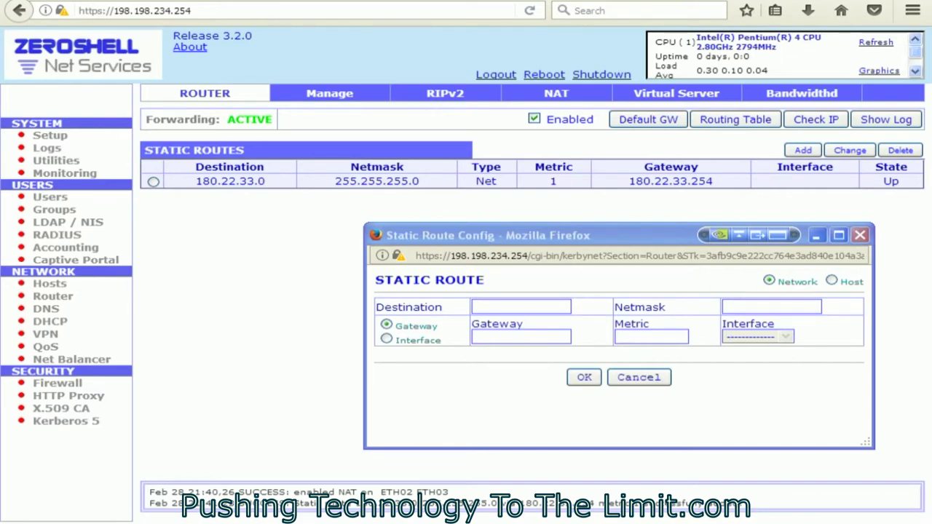
{"action": "left_click", "coordinate": [490, 334]}
{"action": "type", "text": "192.20.30.254"}
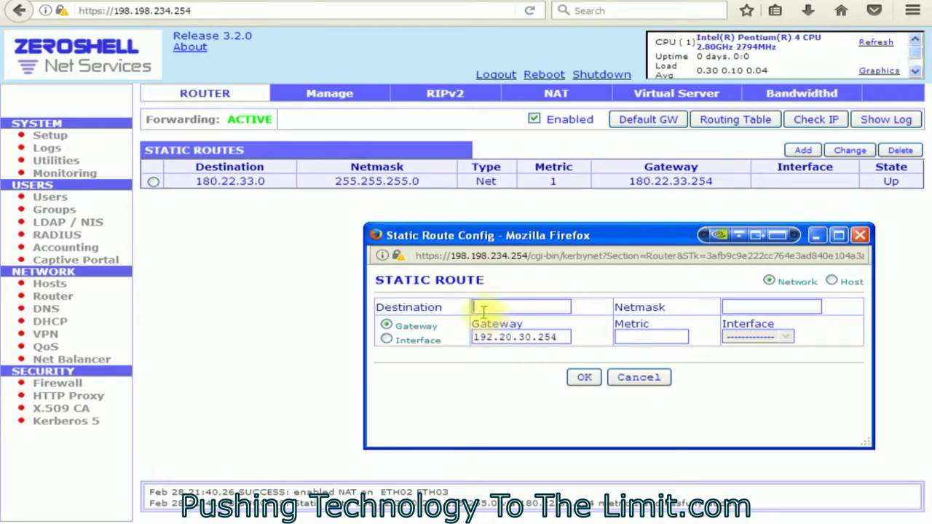
{"action": "left_click", "coordinate": [483, 311]}
{"action": "type", "text": "192.20.30.254"}
{"action": "key", "text": "BackSpace"}
{"action": "key", "text": "BackSpace"}
{"action": "key", "text": "BackSpace"}
{"action": "type", "text": "0"}
{"action": "left_click", "coordinate": [631, 337]}
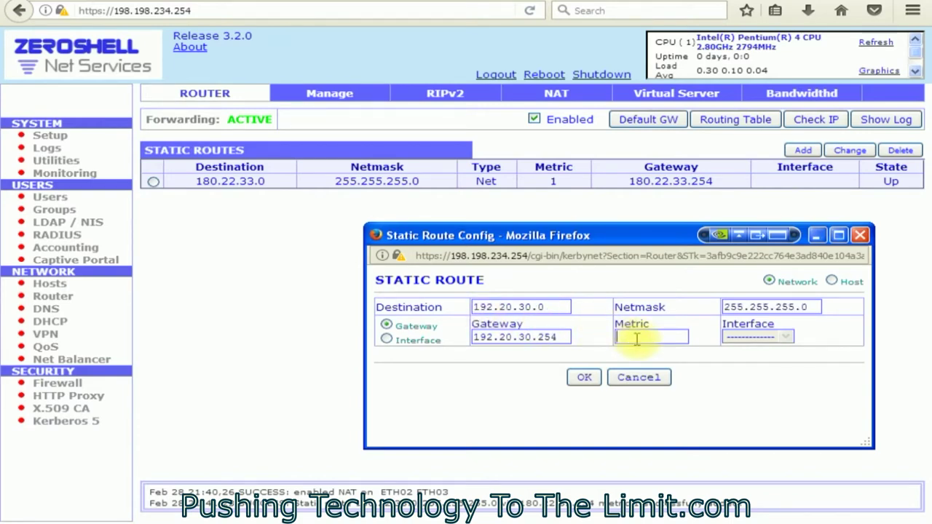
{"action": "type", "text": "2"}
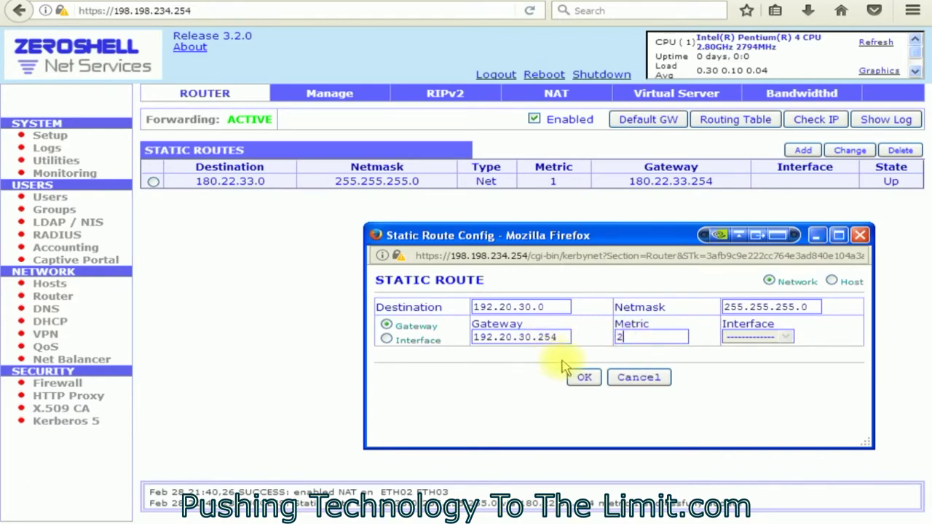
{"action": "left_click", "coordinate": [585, 377]}
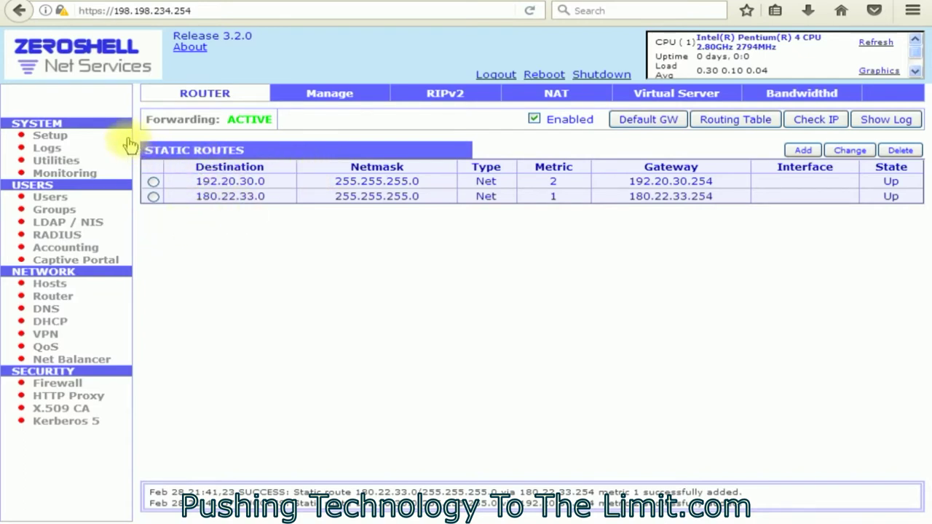
Enable the Net Balancer in the network settings and save its configuration.
{"action": "left_click", "coordinate": [67, 136]}
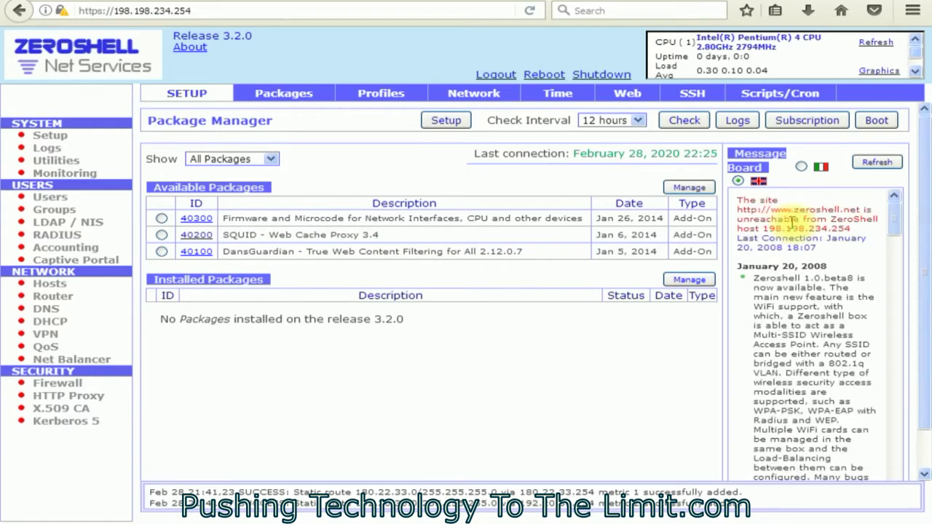
{"action": "left_click", "coordinate": [58, 360]}
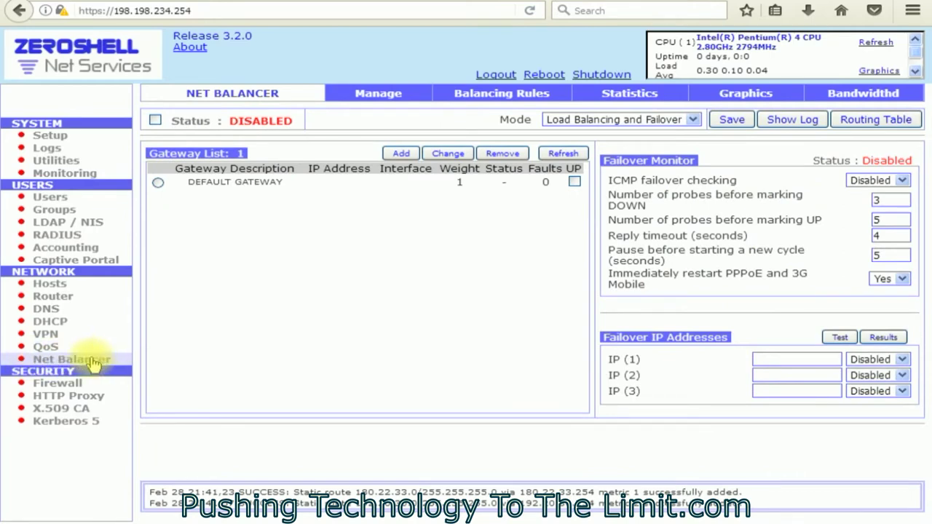
{"action": "left_click", "coordinate": [156, 120]}
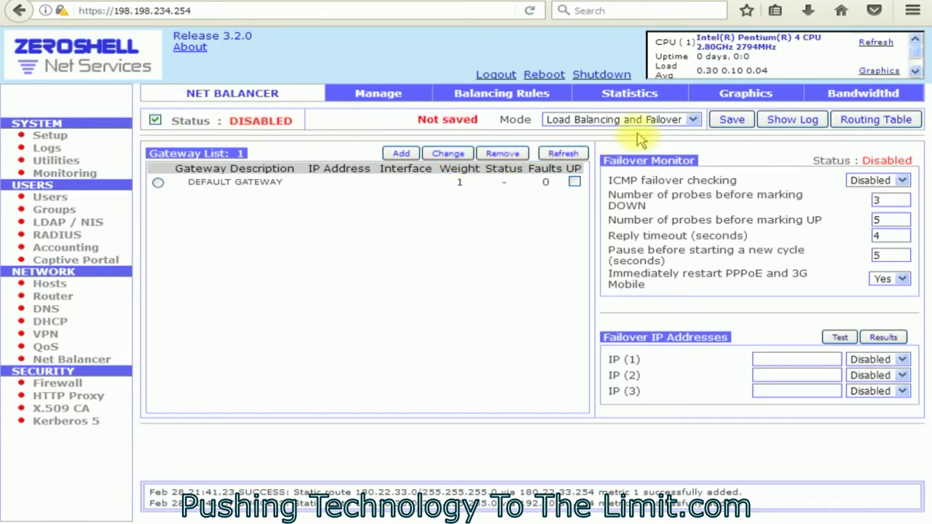
{"action": "left_click", "coordinate": [732, 120]}
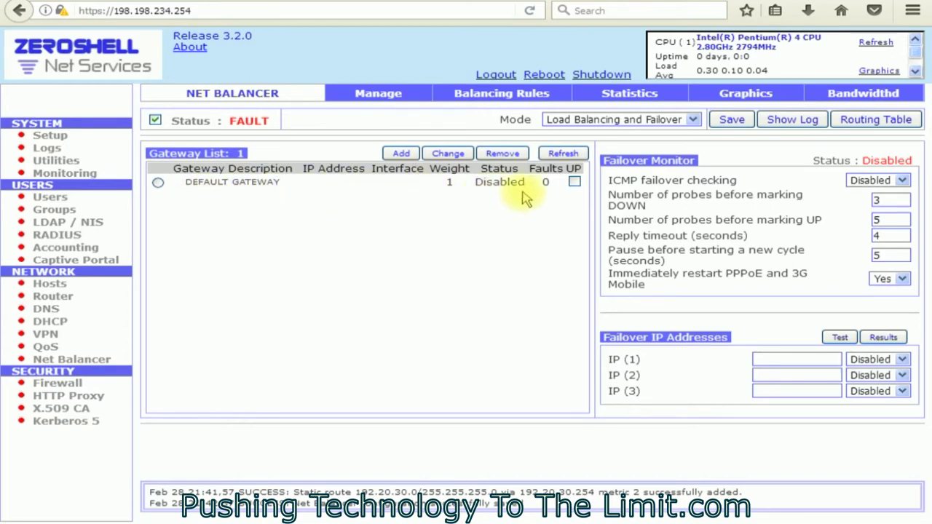
Add a Net Balancer gateway described as Cable with IP address 180.22.33.254 and weight 10, and save it.
{"action": "left_click", "coordinate": [401, 155]}
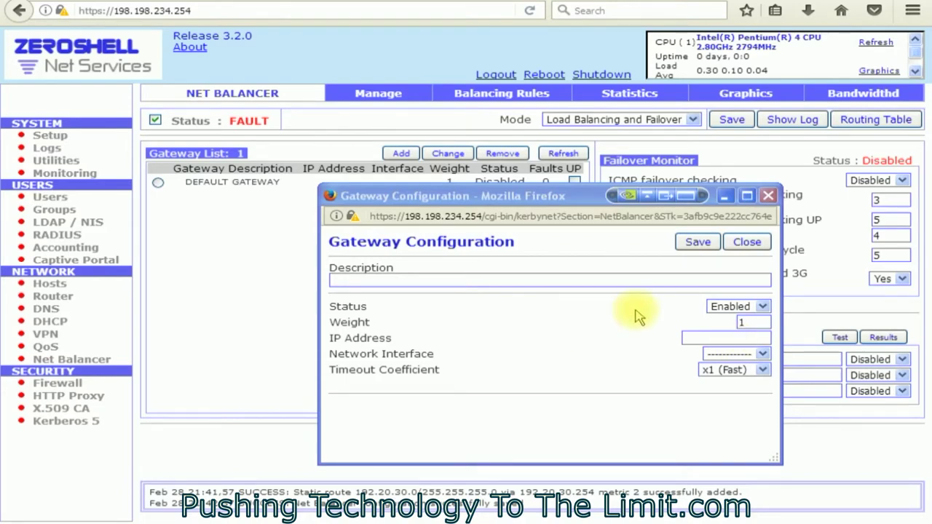
{"action": "left_click", "coordinate": [701, 338]}
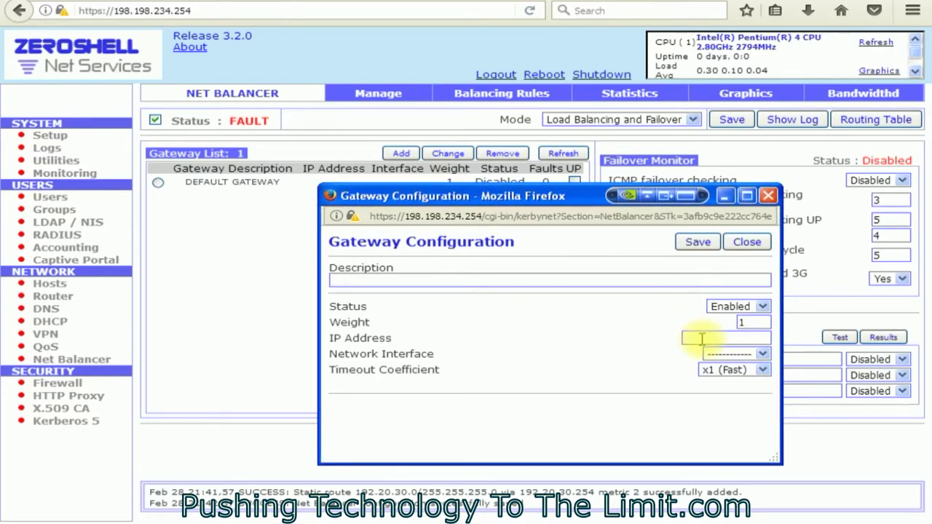
{"action": "type", "text": "180.22.33.254"}
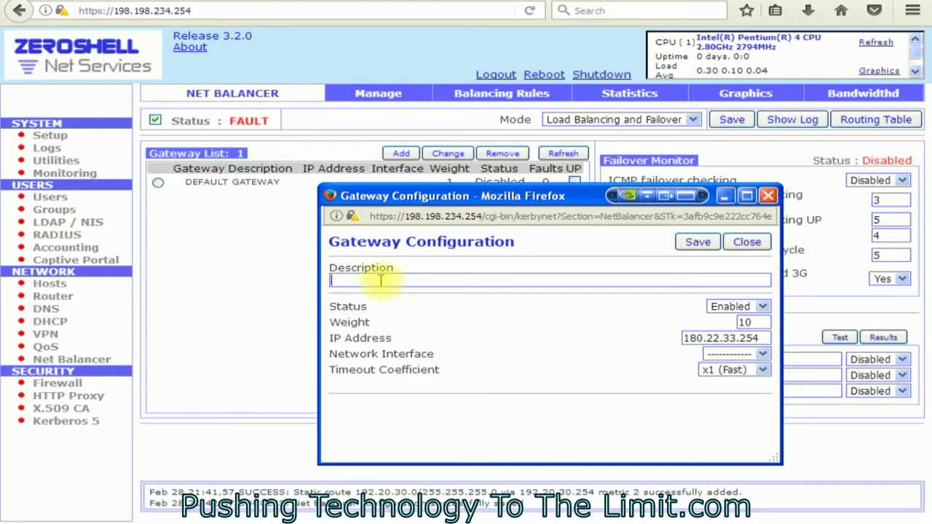
{"action": "type", "text": "able"}
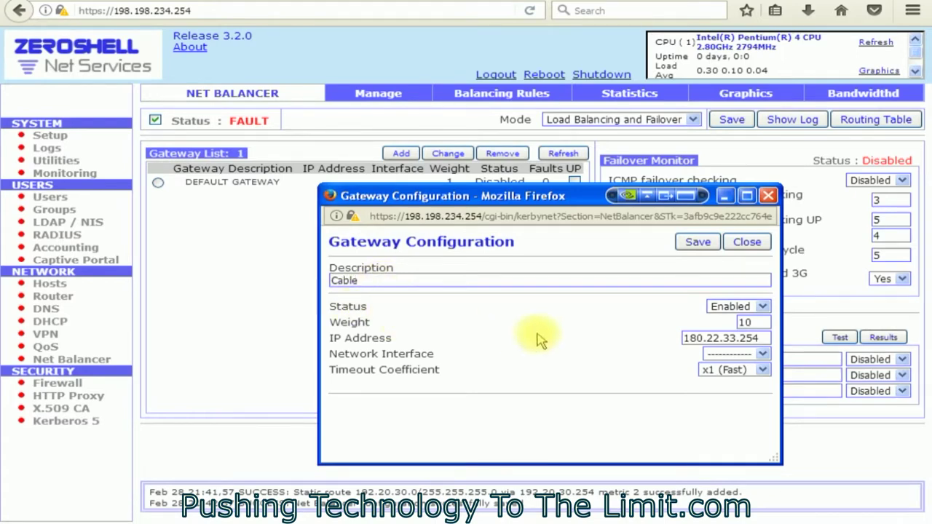
{"action": "left_click", "coordinate": [699, 248]}
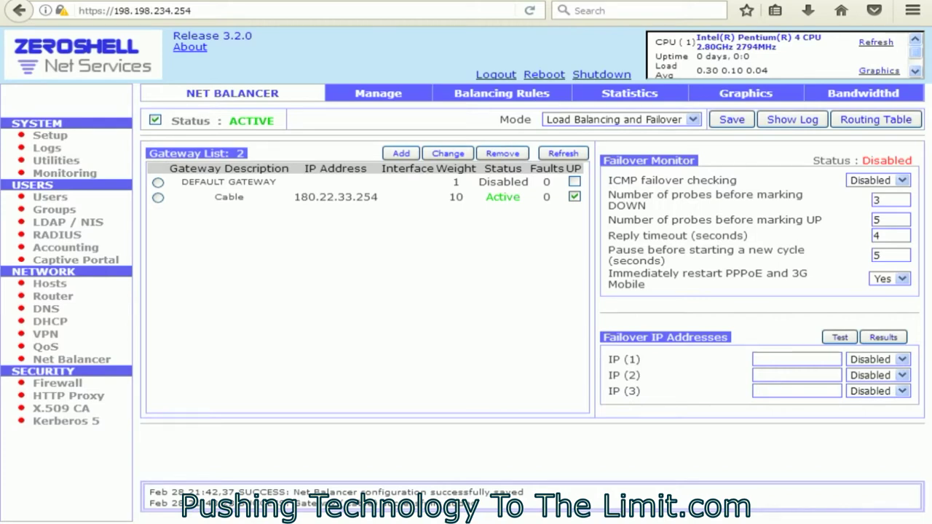
Add a second Net Balancer gateway described as Cell with IP address 192.20.30.254, and save it.
{"action": "left_click", "coordinate": [401, 155]}
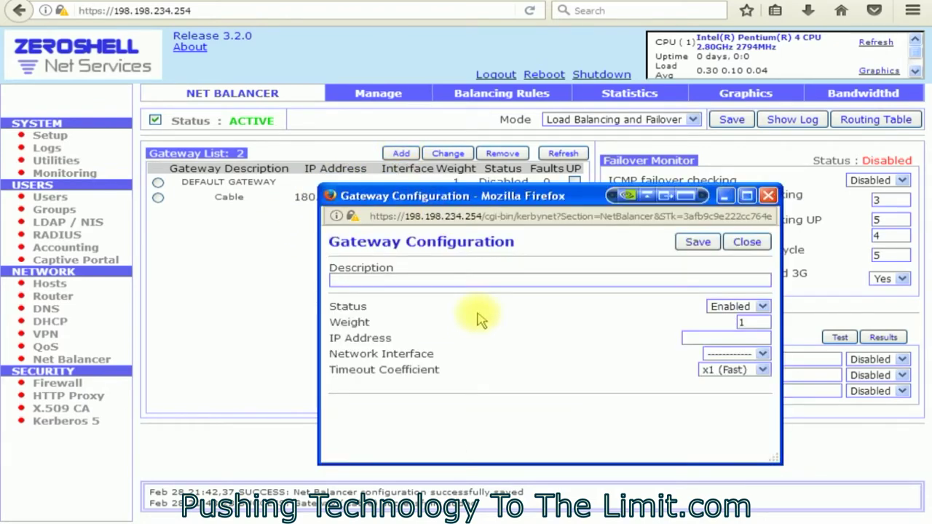
{"action": "left_click", "coordinate": [717, 335]}
{"action": "type", "text": "192.20.30.254"}
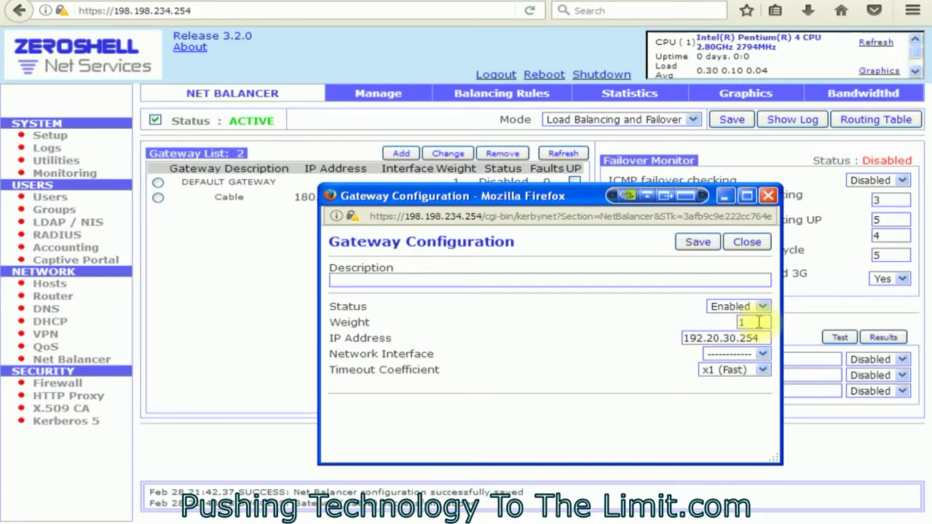
{"action": "left_click", "coordinate": [350, 279]}
{"action": "type", "text": "ce"}
{"action": "left_click", "coordinate": [703, 246]}
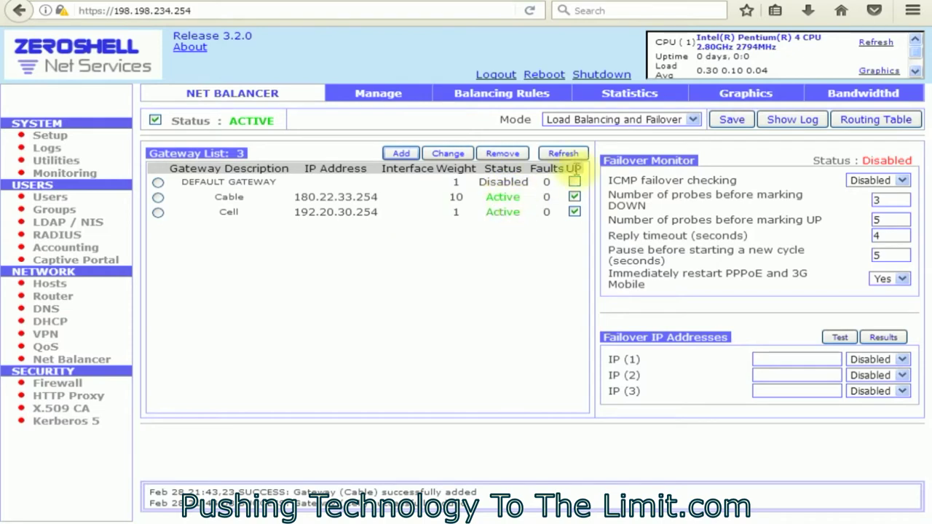
Switch the Net Balancer mode to Failover and save the configuration.
{"action": "left_click", "coordinate": [650, 120]}
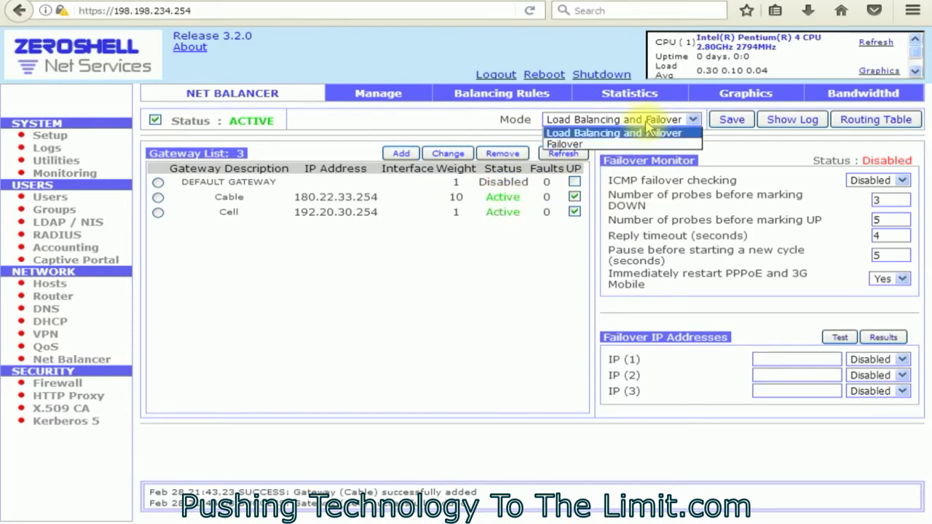
{"action": "left_click", "coordinate": [594, 144]}
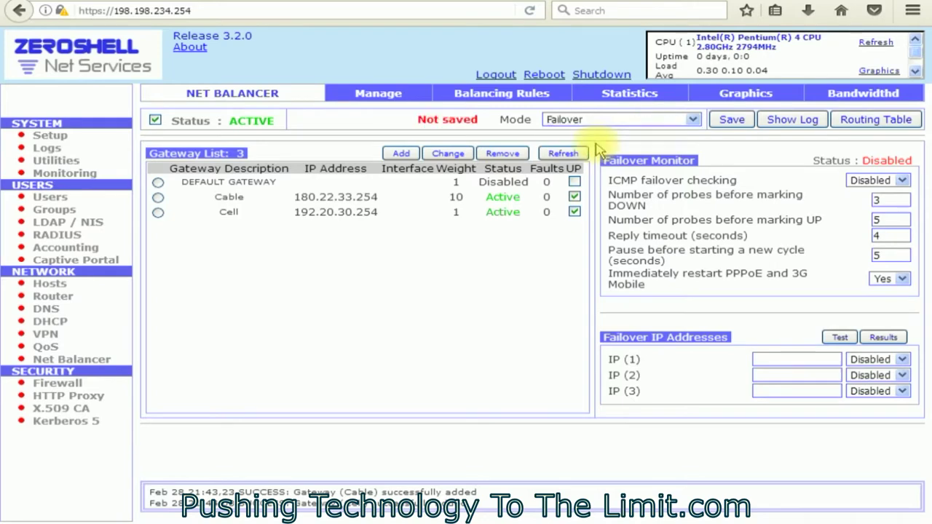
{"action": "left_click", "coordinate": [730, 122]}
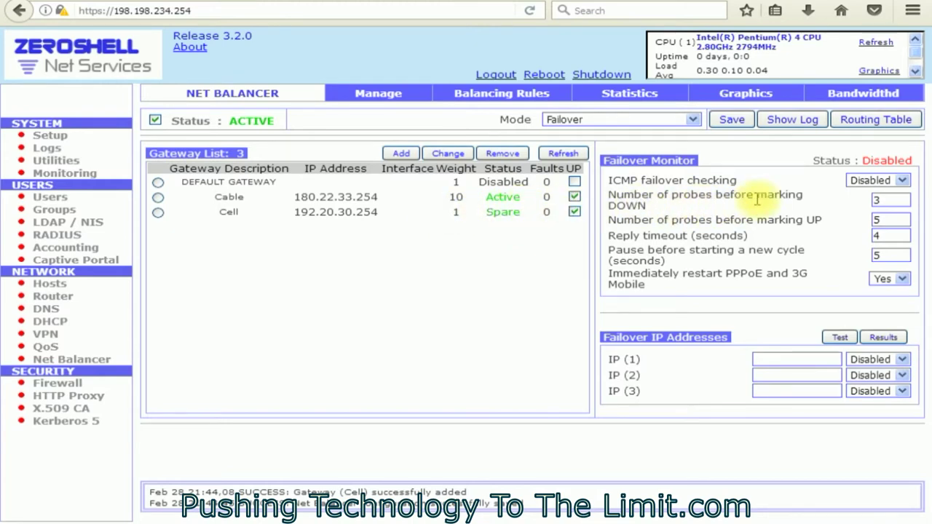
Enable ICMP failover checking and set the immediate restart of PPPoE and 3G Mobile to No, saving each change.
{"action": "left_click", "coordinate": [880, 182]}
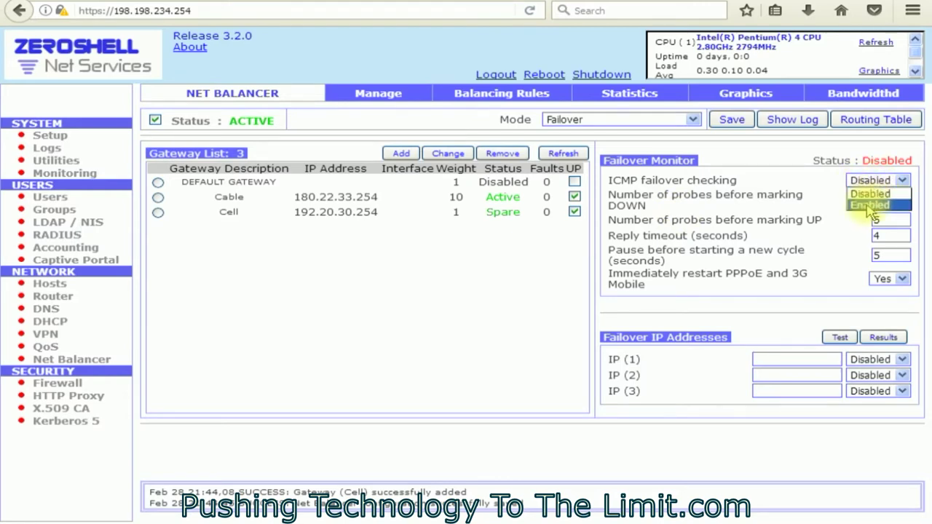
{"action": "left_click", "coordinate": [872, 206]}
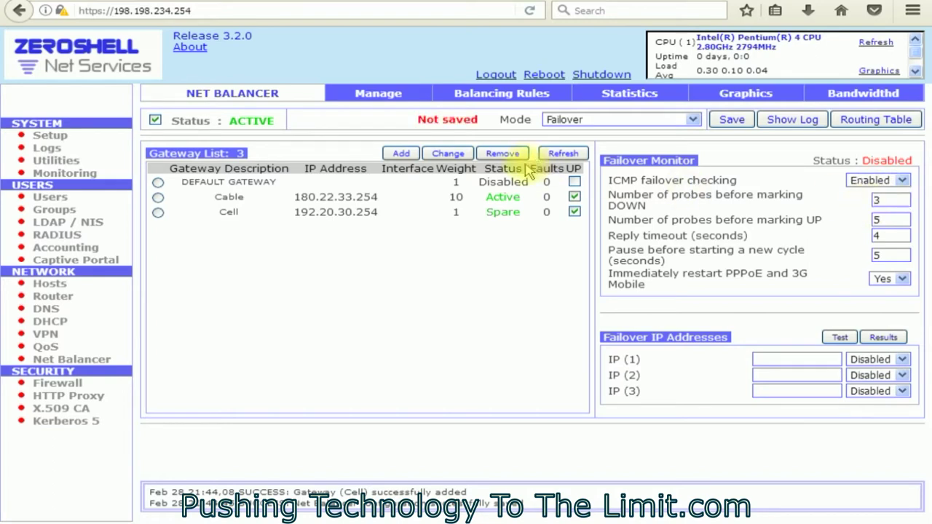
{"action": "left_click", "coordinate": [732, 120]}
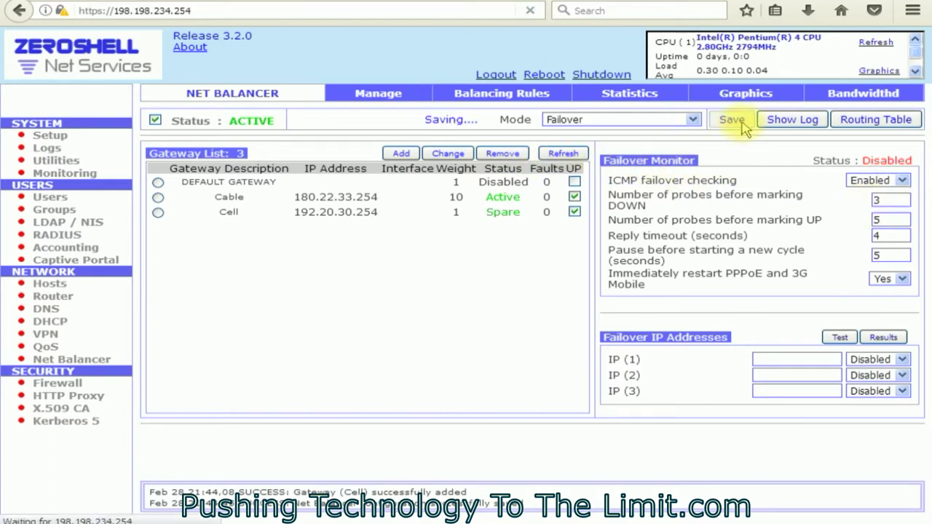
{"action": "left_click", "coordinate": [884, 280]}
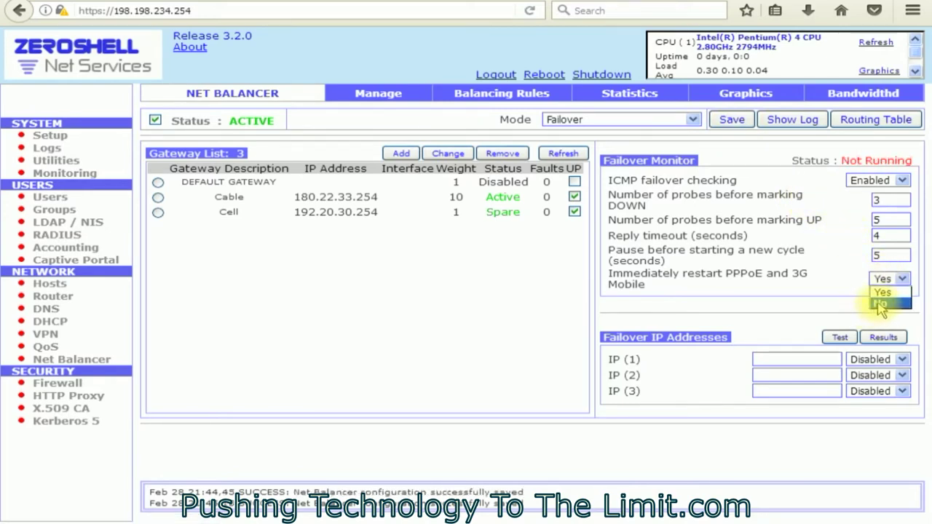
{"action": "left_click", "coordinate": [881, 304]}
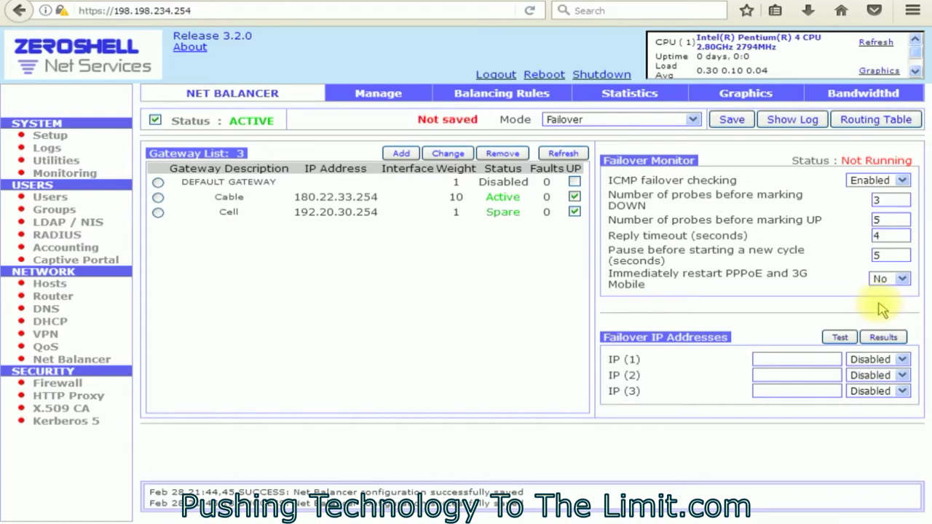
{"action": "left_click", "coordinate": [732, 120]}
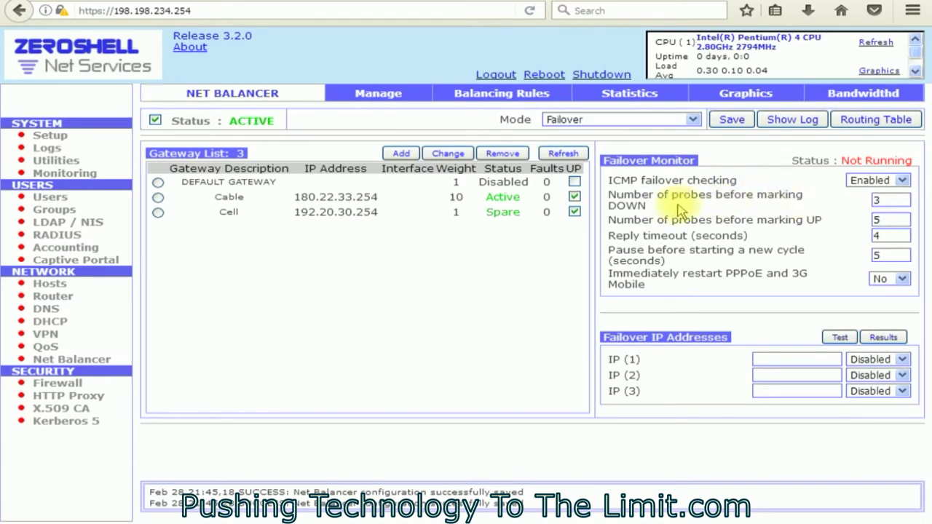
Set the failover monitor's probes before marking DOWN and UP, reply timeout and cycle pause all to 1, and save.
{"action": "double_click", "coordinate": [897, 199]}
{"action": "type", "text": "1"}
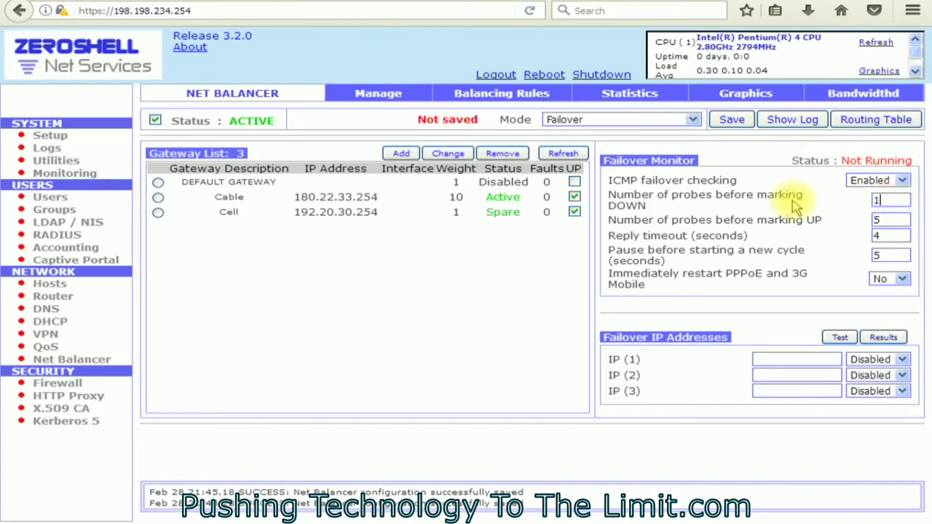
{"action": "double_click", "coordinate": [888, 220]}
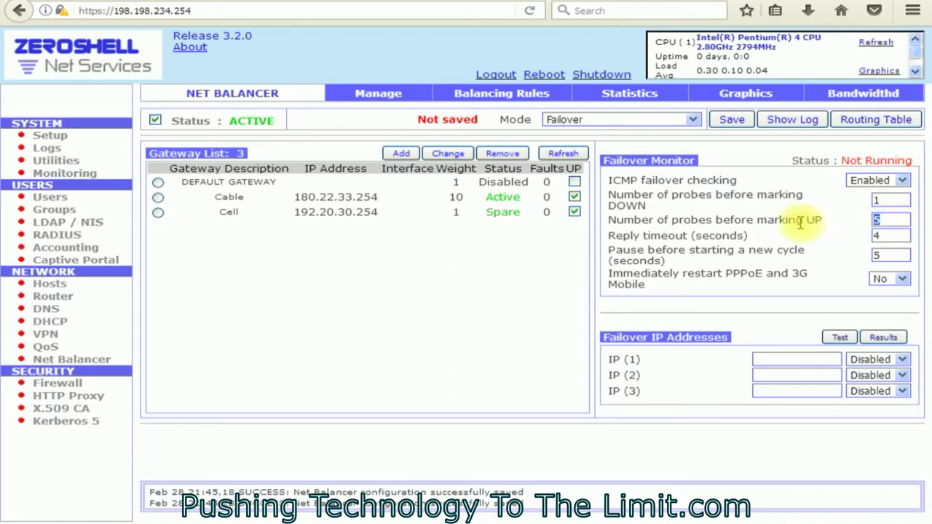
{"action": "type", "text": "1"}
{"action": "double_click", "coordinate": [890, 236]}
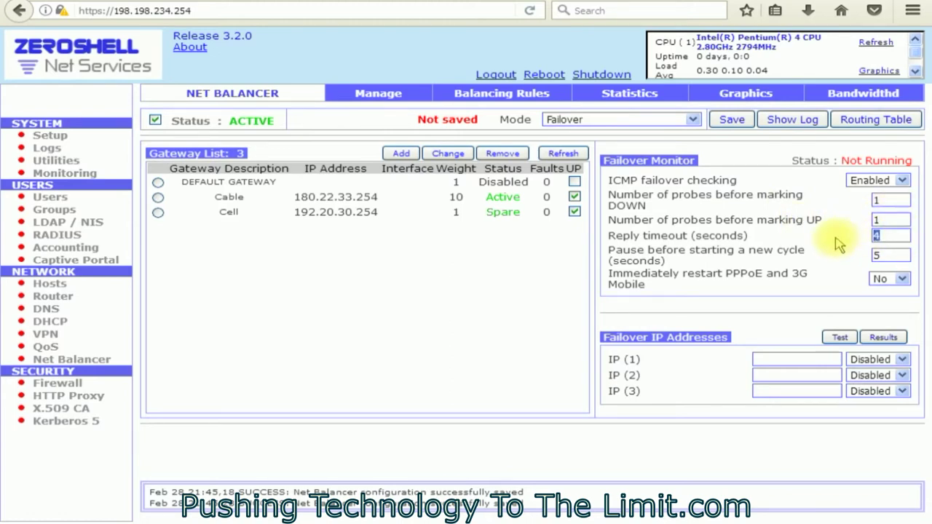
{"action": "type", "text": "1"}
{"action": "double_click", "coordinate": [879, 255]}
{"action": "type", "text": "1"}
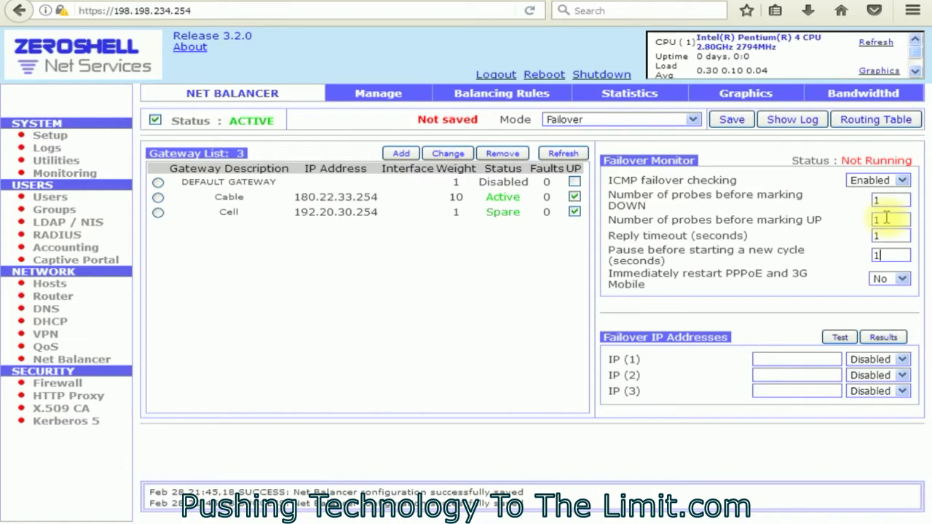
{"action": "left_click", "coordinate": [730, 122]}
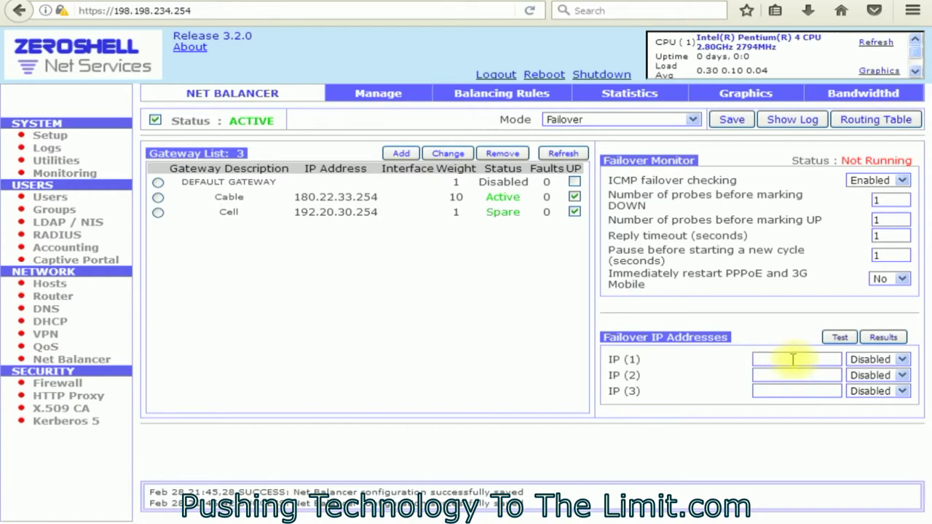
Enable failover IP (1) and set its address to 208.67.222.222.
{"action": "left_click", "coordinate": [901, 360]}
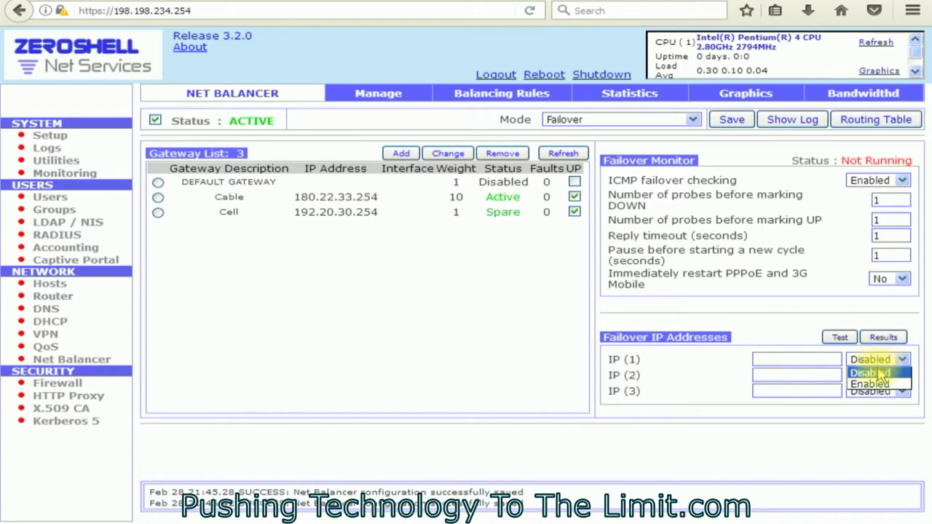
{"action": "left_click", "coordinate": [880, 385]}
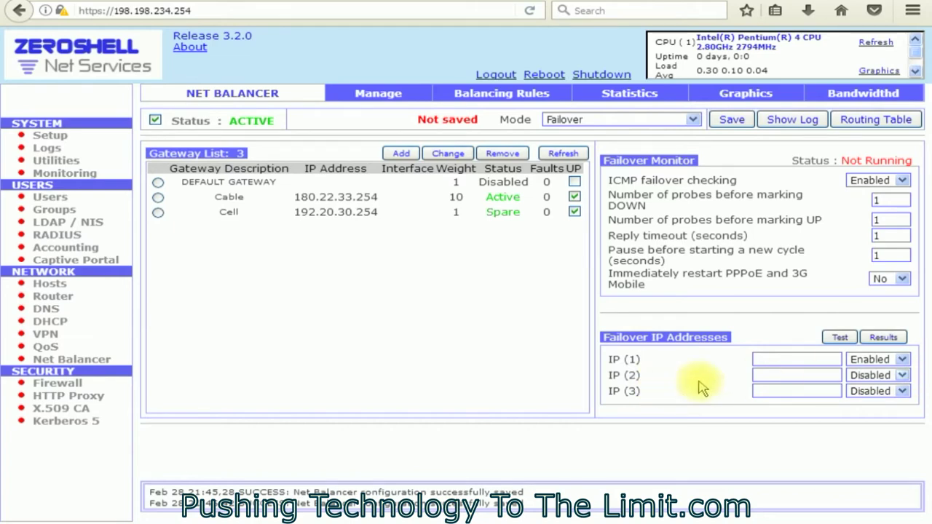
{"action": "left_click", "coordinate": [759, 360]}
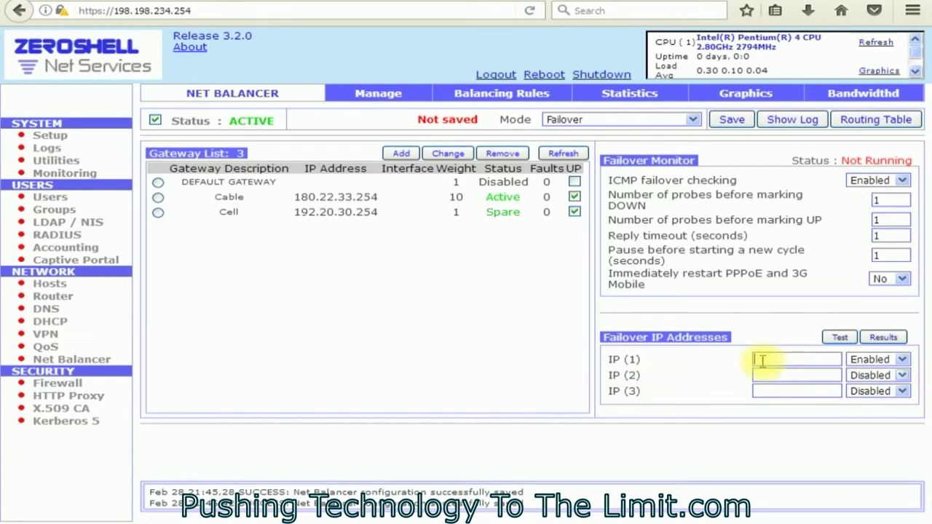
{"action": "type", "text": "208.67.222.222"}
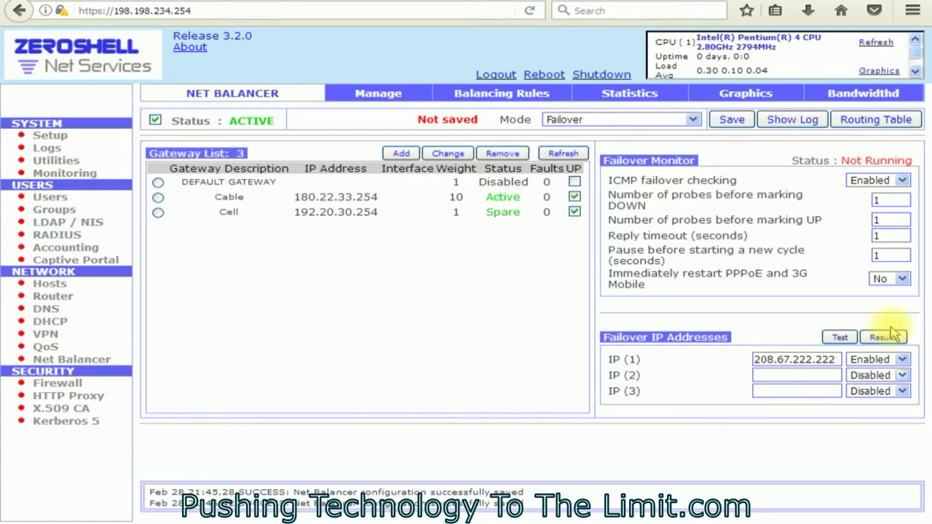
Set failover IP (2) to 67.138.54.100 and enable it.
{"action": "left_click", "coordinate": [766, 374]}
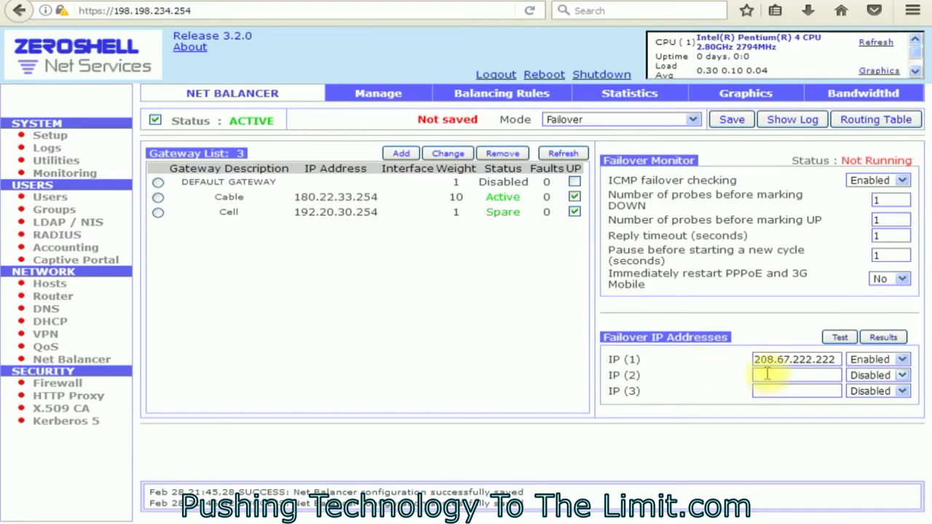
{"action": "type", "text": "67.138.54.100"}
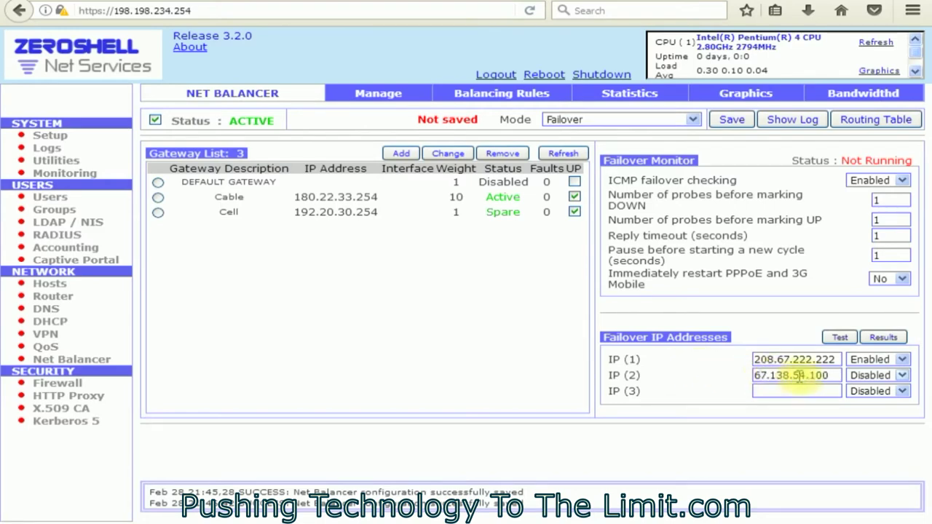
{"action": "left_click", "coordinate": [870, 376]}
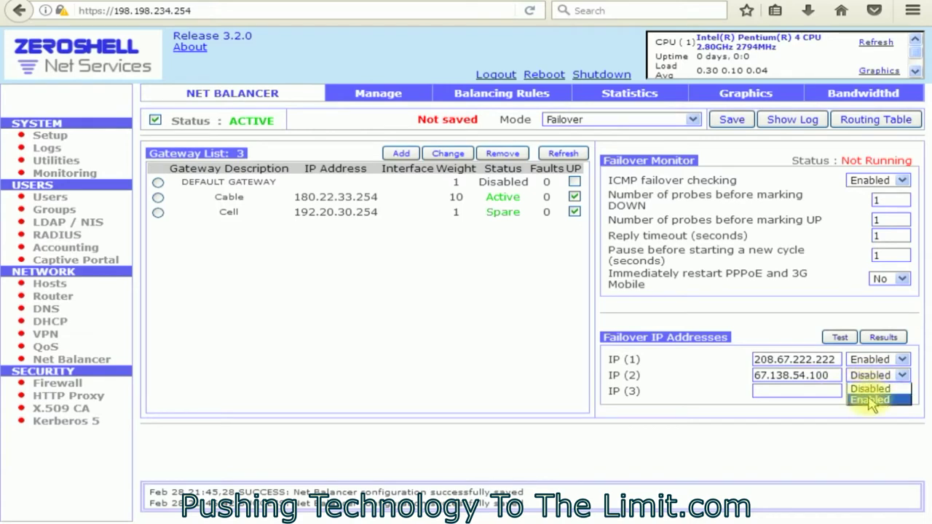
{"action": "left_click", "coordinate": [870, 400]}
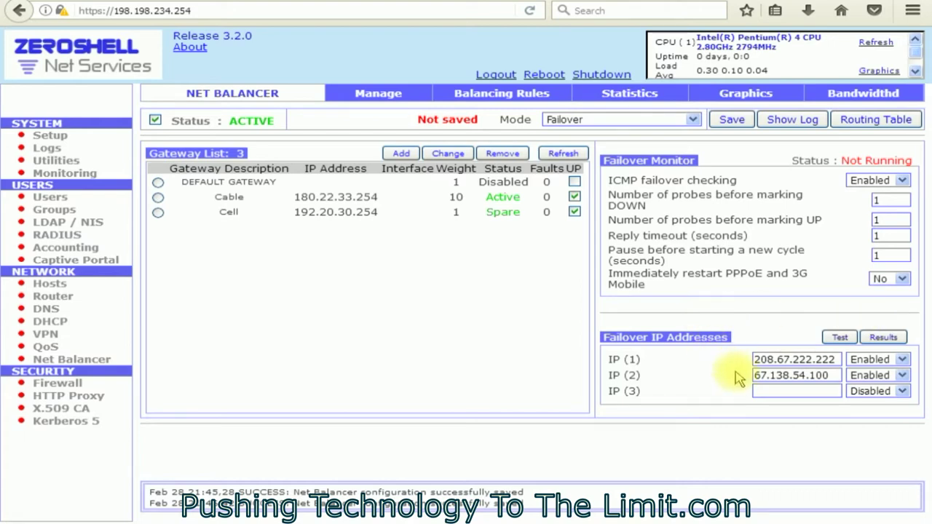
Set failover IP (3) to 156.154.70.1, enable it and save the Net Balancer configuration.
{"action": "left_click", "coordinate": [769, 389]}
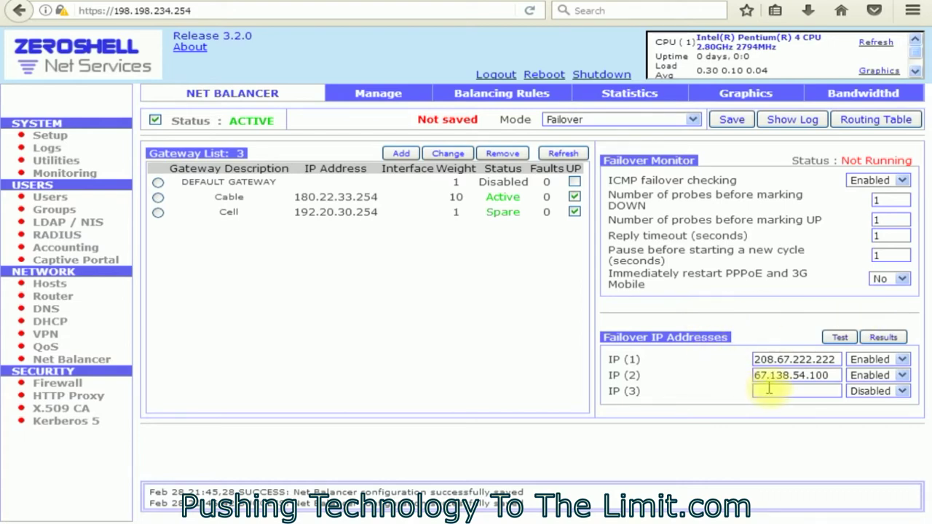
{"action": "type", "text": "156.154.70.1"}
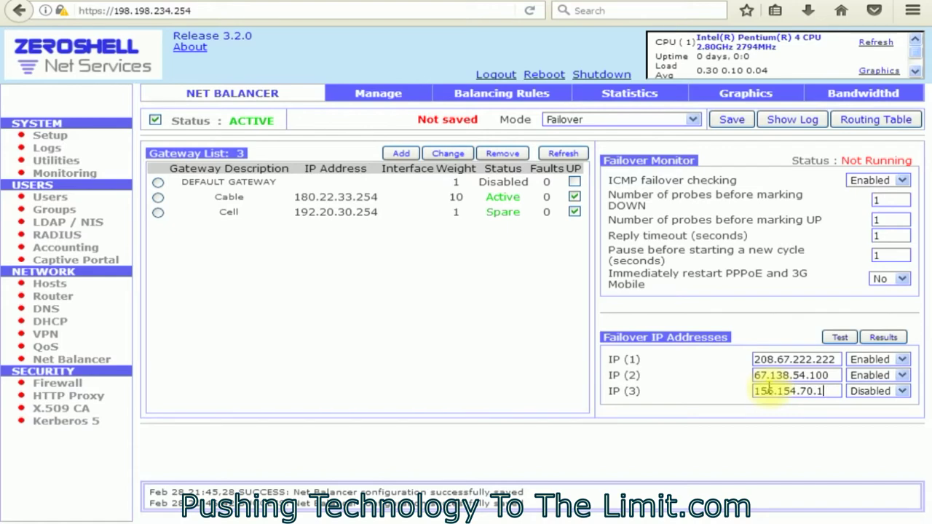
{"action": "left_click", "coordinate": [871, 393]}
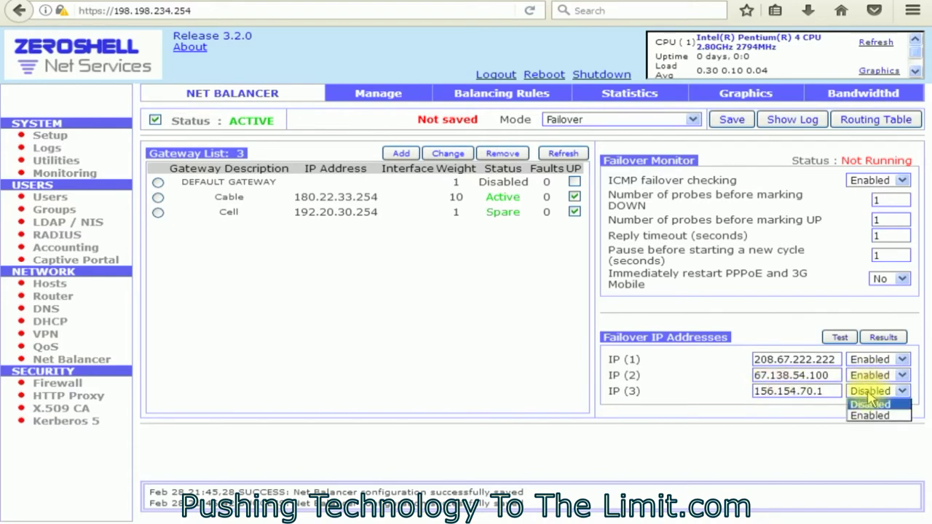
{"action": "left_click", "coordinate": [867, 419]}
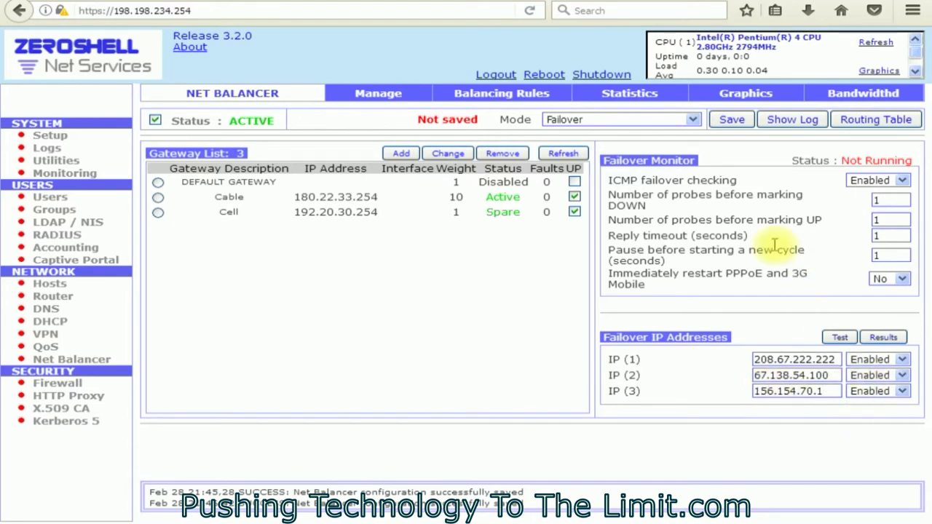
{"action": "left_click", "coordinate": [731, 121]}
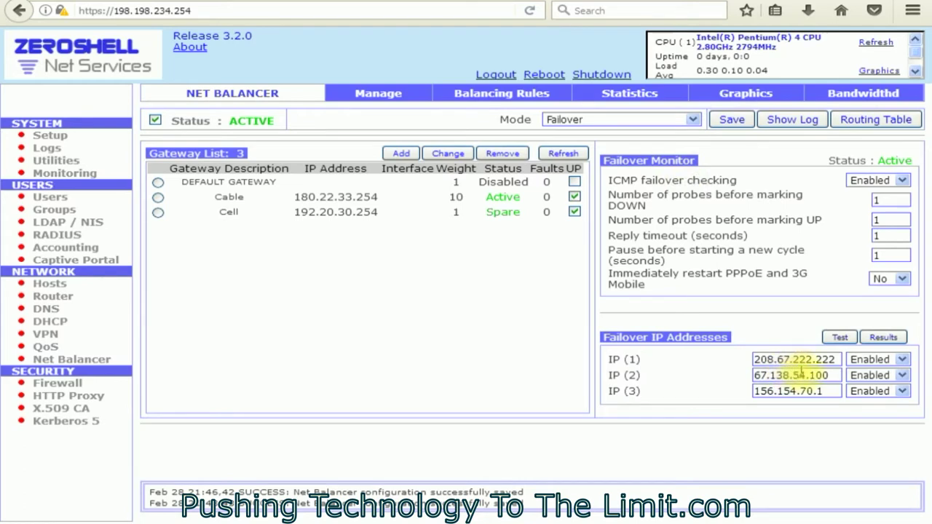
Test the failover IP addresses, save the configuration, repeat the test and review the logged test results.
{"action": "left_click", "coordinate": [843, 340]}
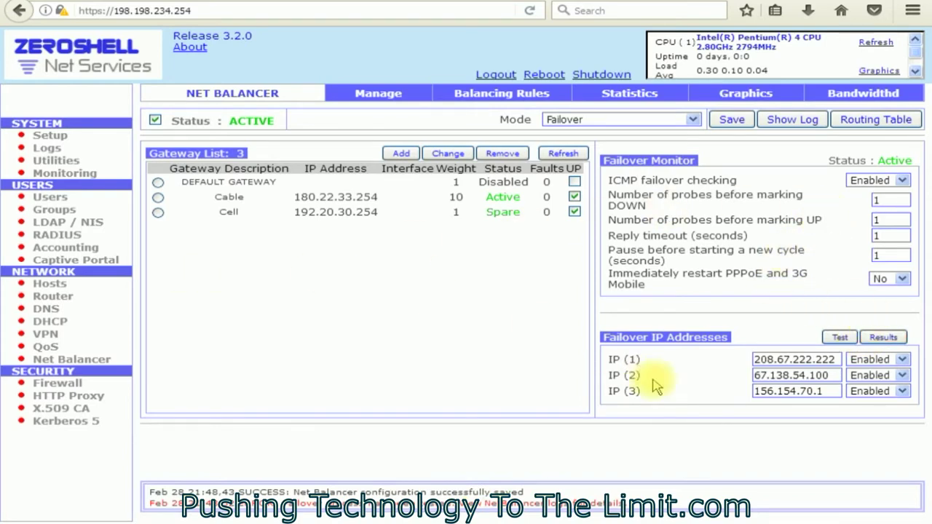
{"action": "left_click", "coordinate": [734, 124]}
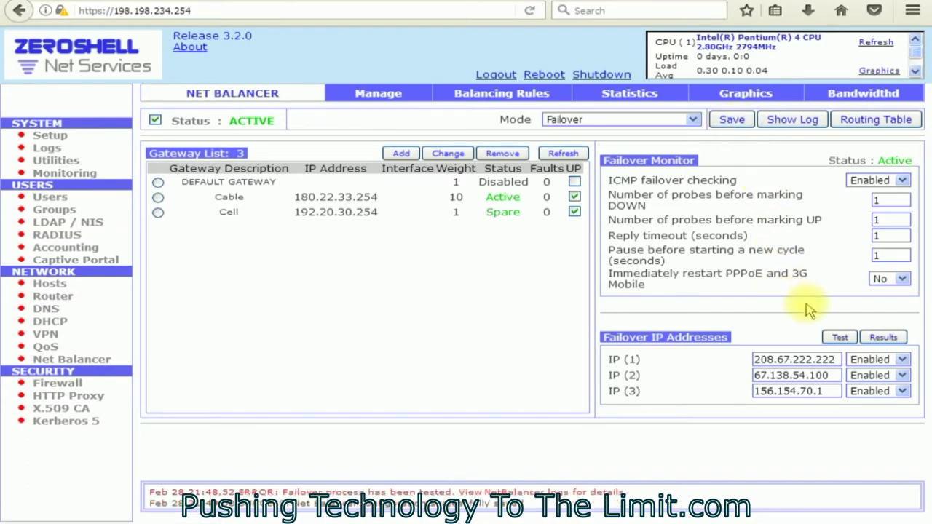
{"action": "left_click", "coordinate": [839, 339]}
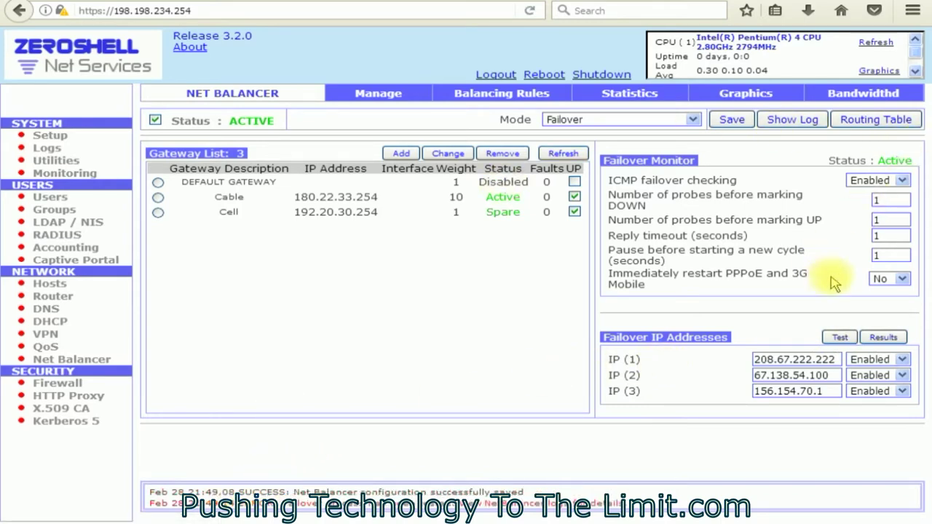
{"action": "left_click", "coordinate": [885, 339]}
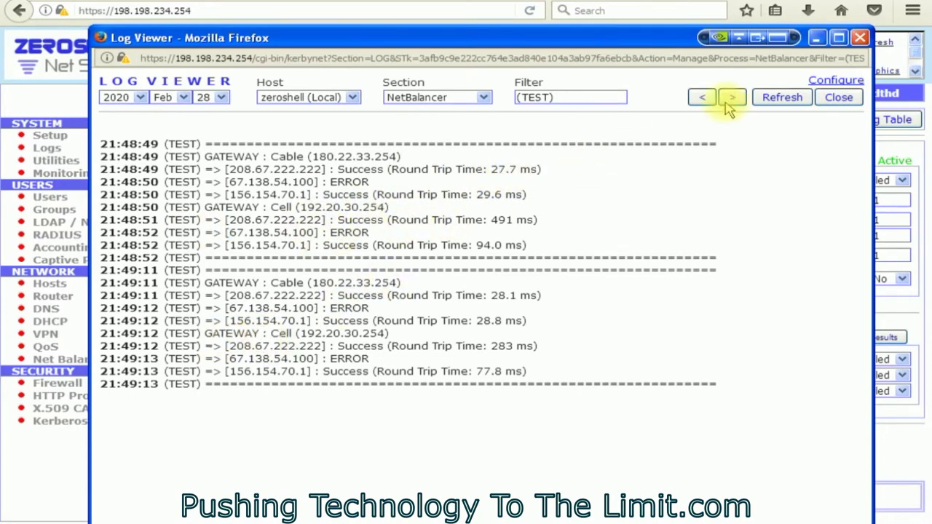
{"action": "left_click", "coordinate": [839, 97]}
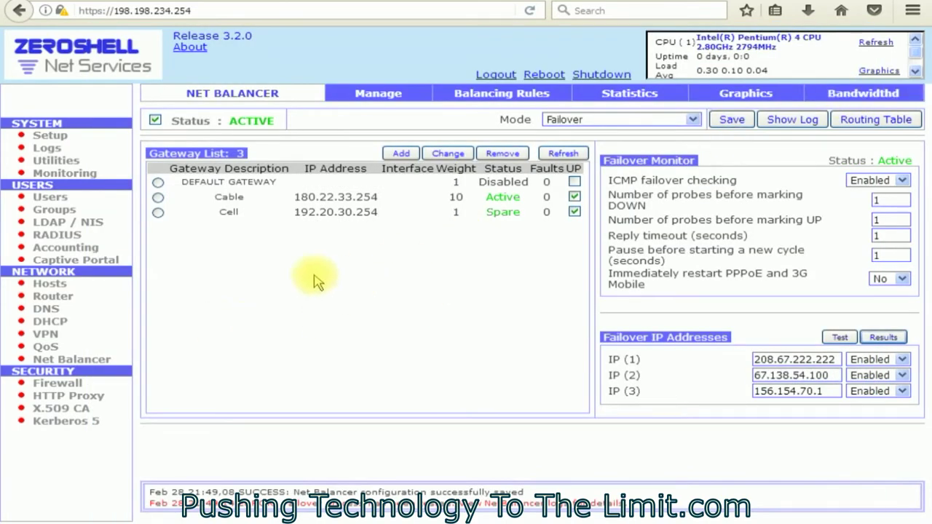
Bring the ETH03 network interface down and check the gateway statuses in the Net Balancer.
{"action": "left_click", "coordinate": [50, 135]}
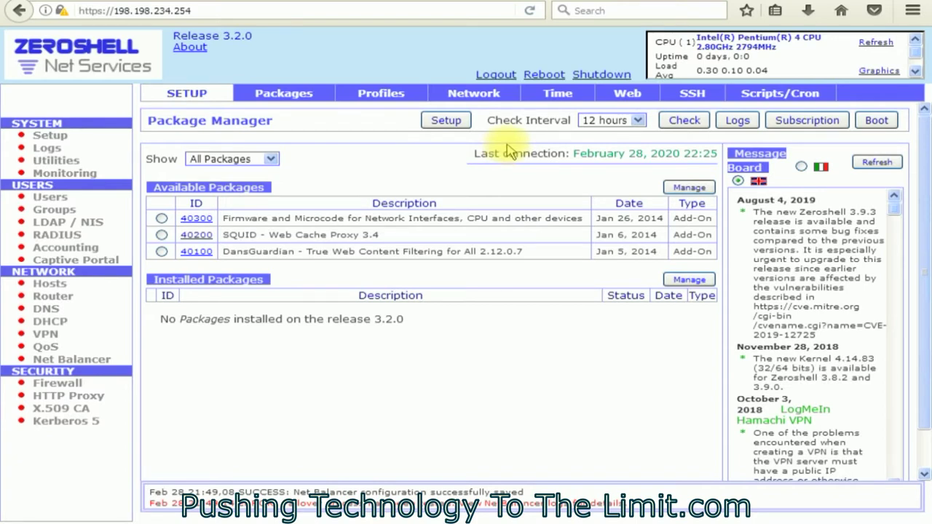
{"action": "left_click", "coordinate": [476, 99]}
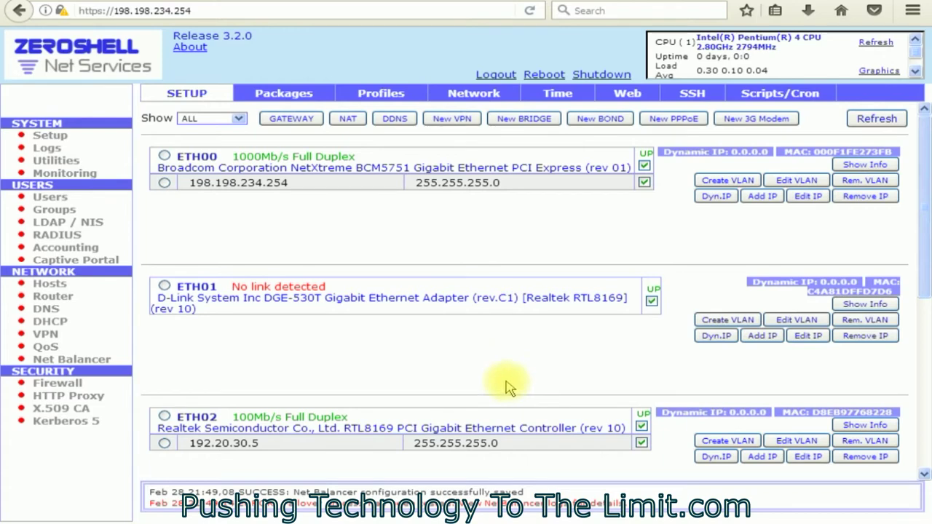
{"action": "scroll", "coordinate": [506, 386], "scroll_direction": "down", "scroll_amount": 5}
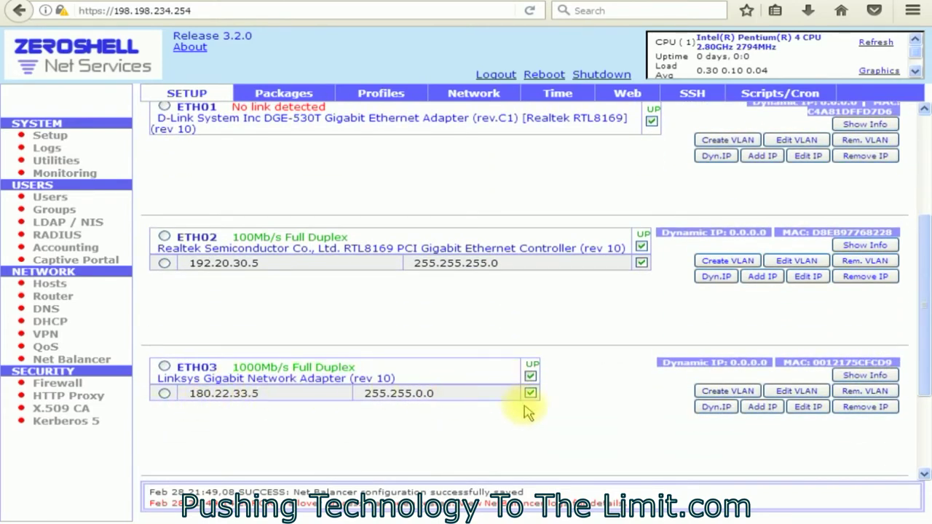
{"action": "left_click", "coordinate": [530, 377]}
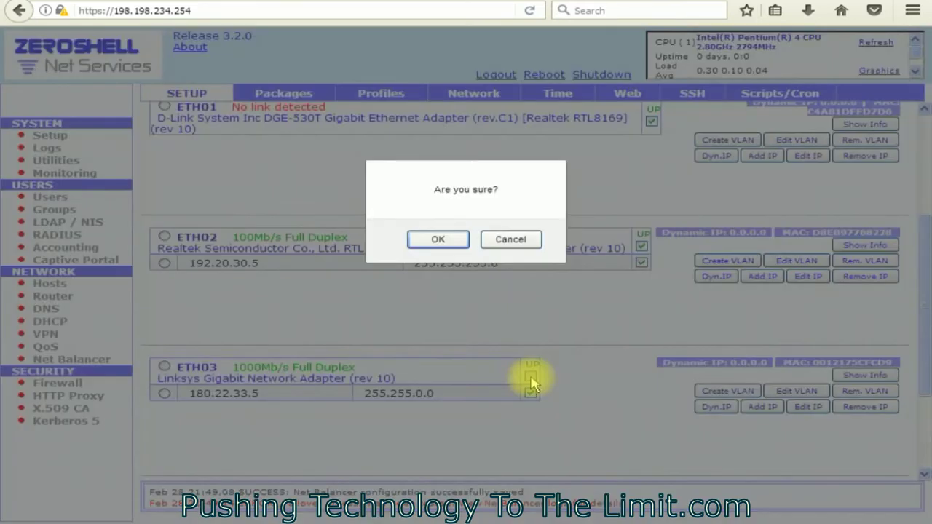
{"action": "left_click", "coordinate": [445, 240]}
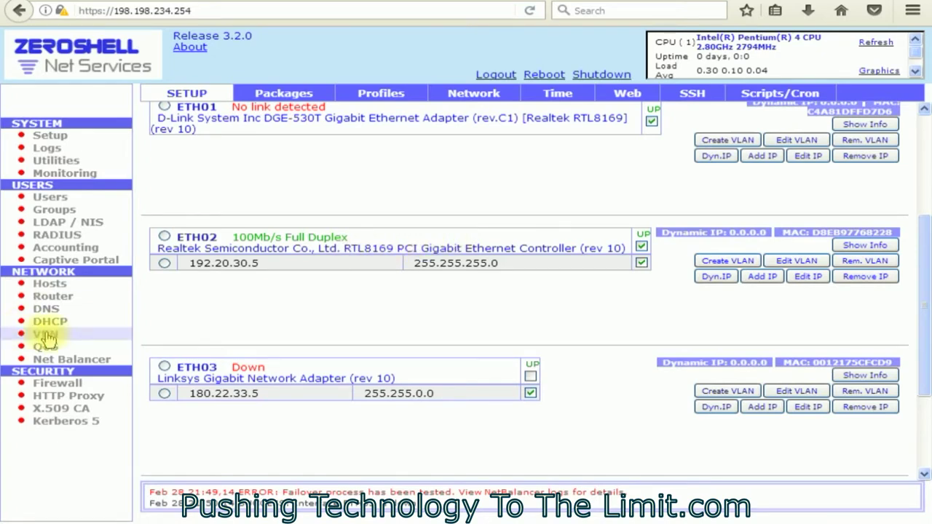
{"action": "left_click", "coordinate": [56, 360]}
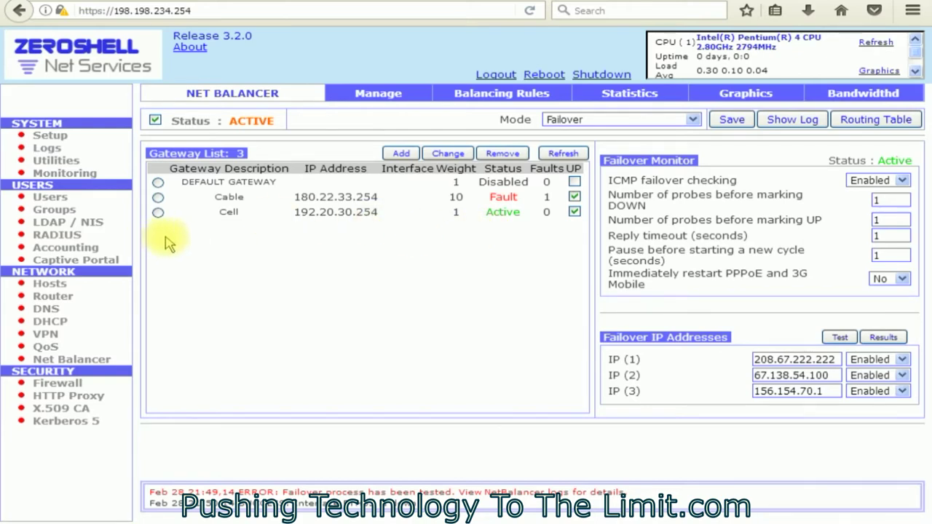
Bring the ETH03 network interface back up and check the gateway statuses in the Net Balancer again.
{"action": "left_click", "coordinate": [68, 140]}
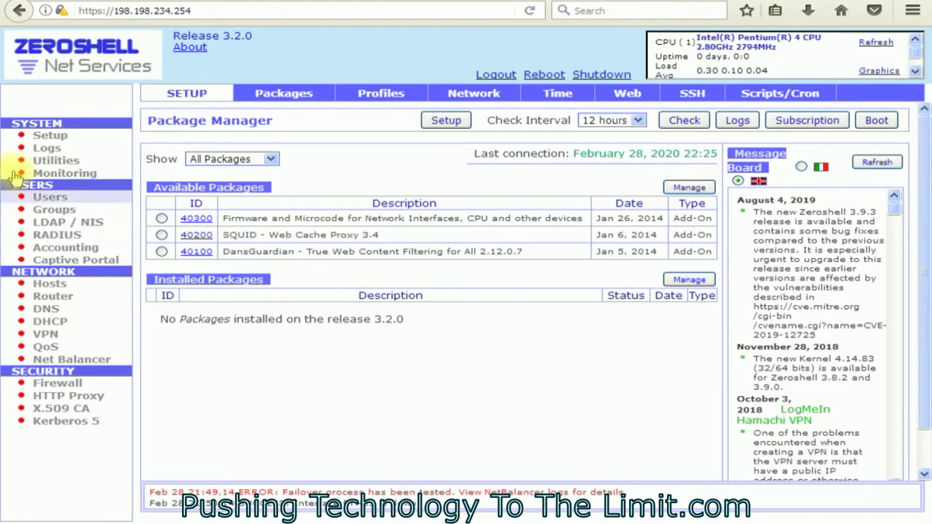
{"action": "left_click", "coordinate": [480, 99]}
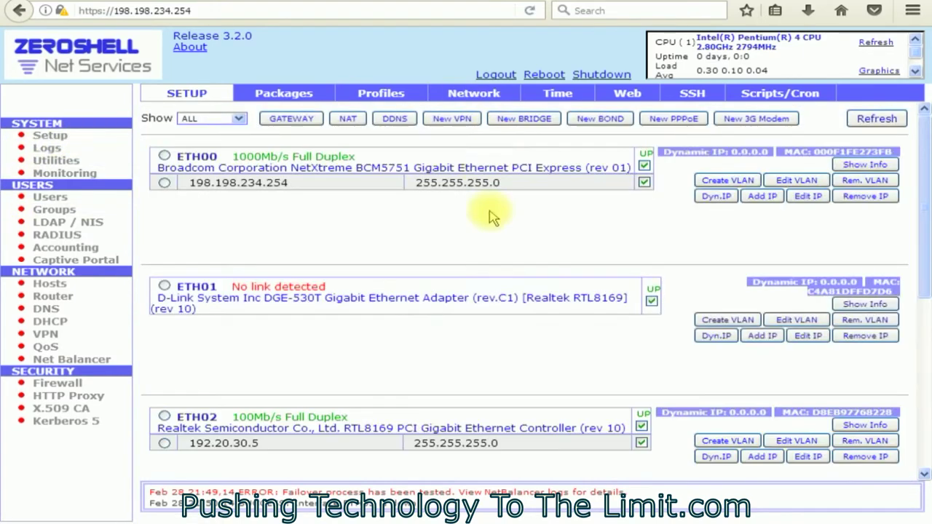
{"action": "scroll", "coordinate": [483, 320], "scroll_direction": "down", "scroll_amount": 5}
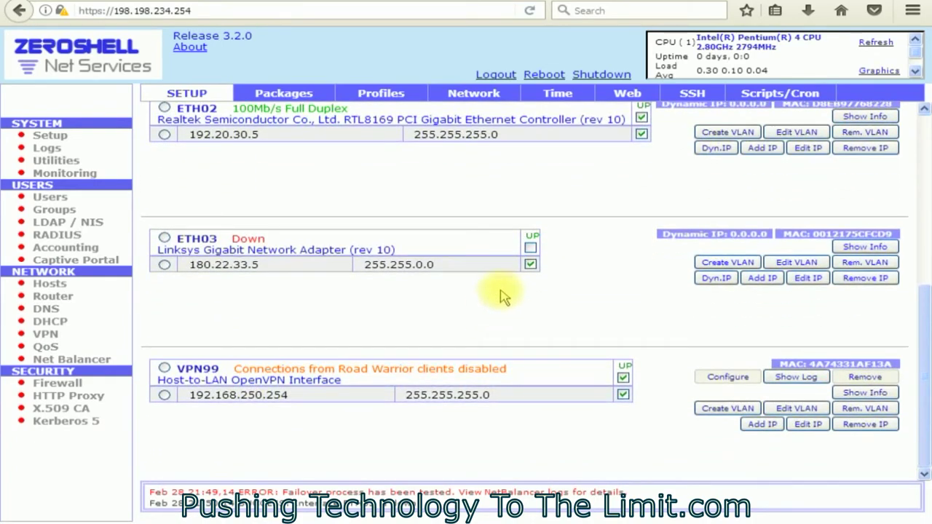
{"action": "left_click", "coordinate": [531, 249]}
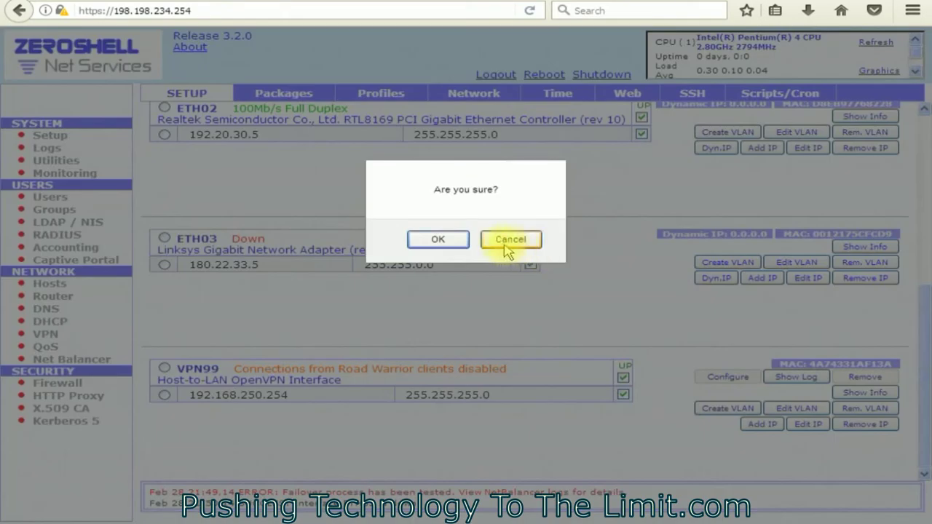
{"action": "left_click", "coordinate": [442, 242]}
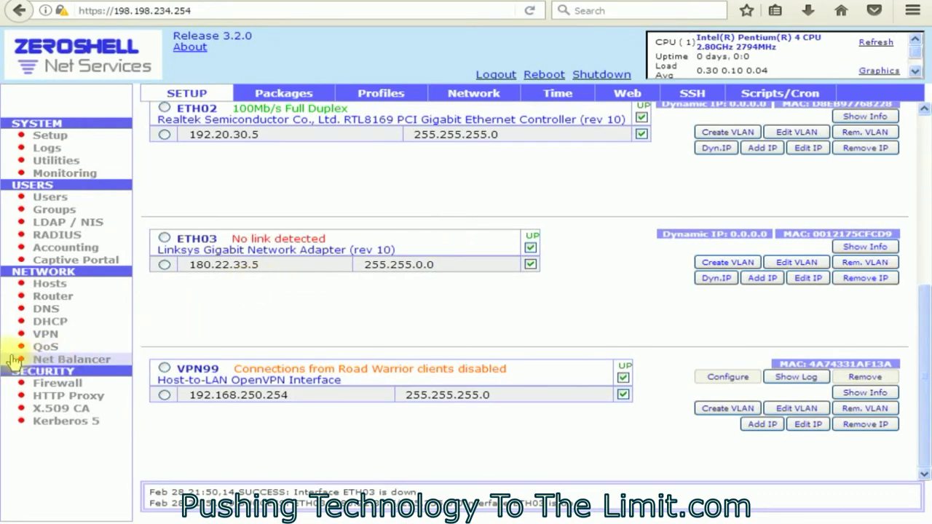
{"action": "left_click", "coordinate": [58, 364]}
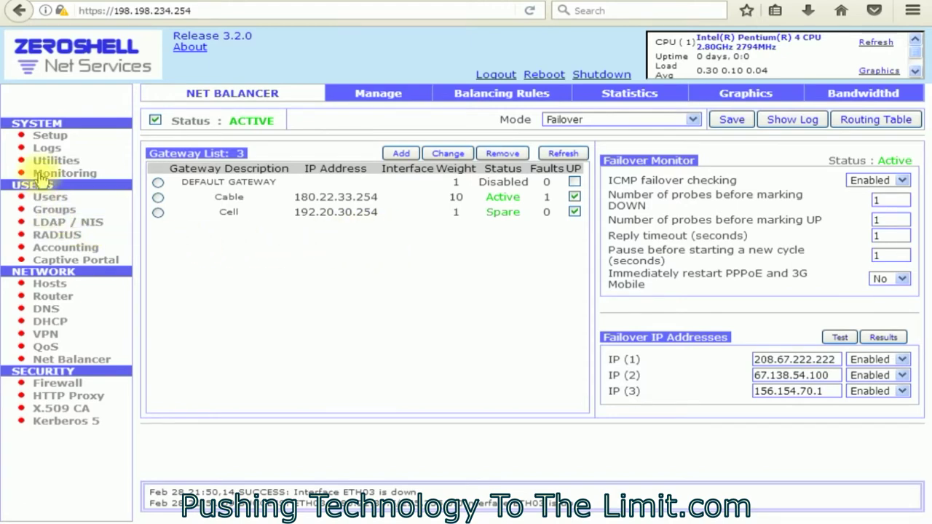
Examine the addresses and link states of the network interfaces and the Cable and Cell gateway statuses.
{"action": "left_click", "coordinate": [50, 137]}
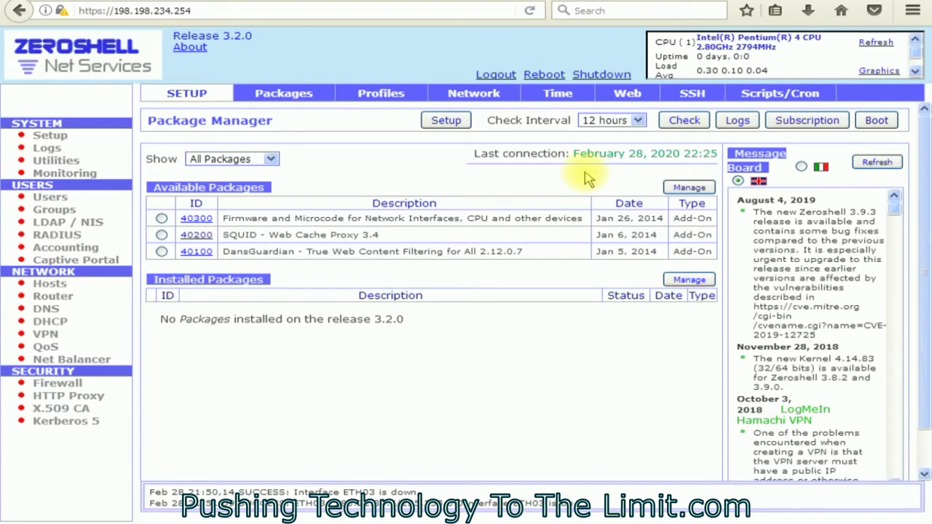
{"action": "left_click", "coordinate": [70, 360]}
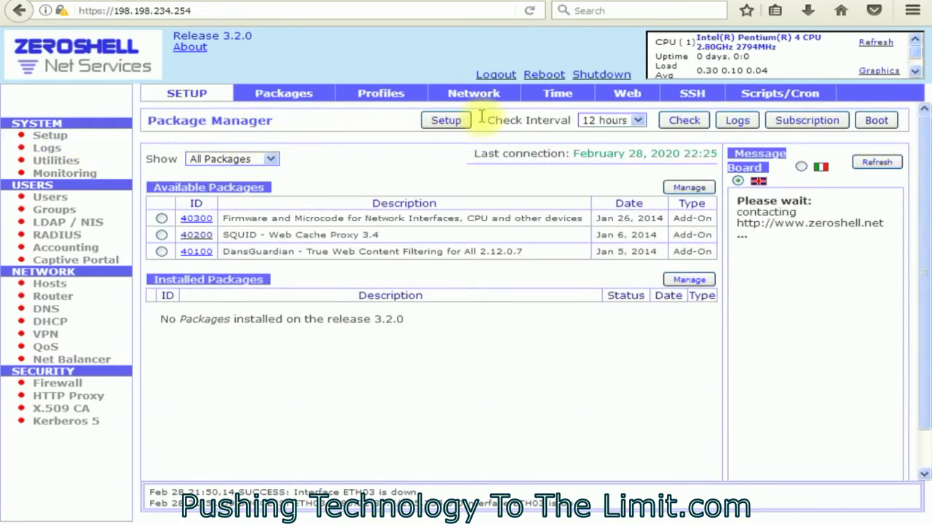
{"action": "left_click", "coordinate": [474, 95]}
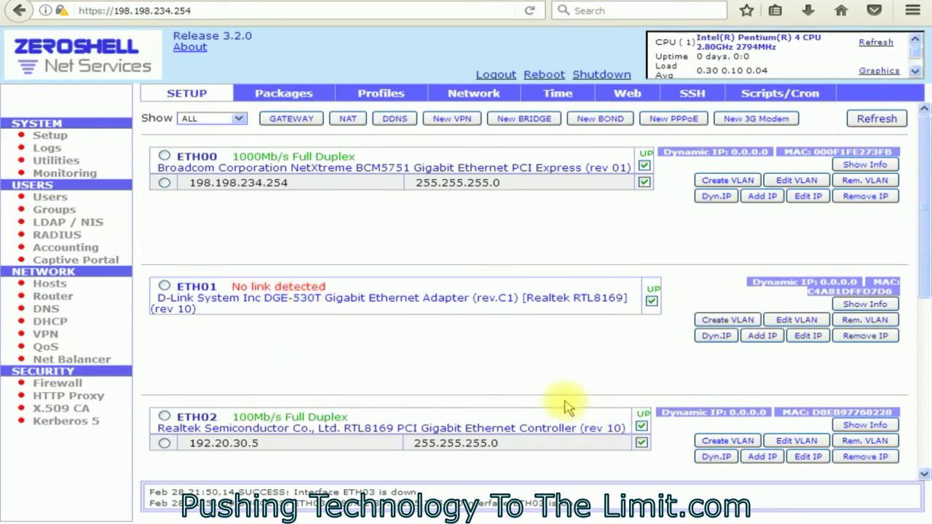
{"action": "scroll", "coordinate": [566, 406], "scroll_direction": "down", "scroll_amount": 5}
{"action": "scroll", "coordinate": [568, 408], "scroll_direction": "up", "scroll_amount": 5}
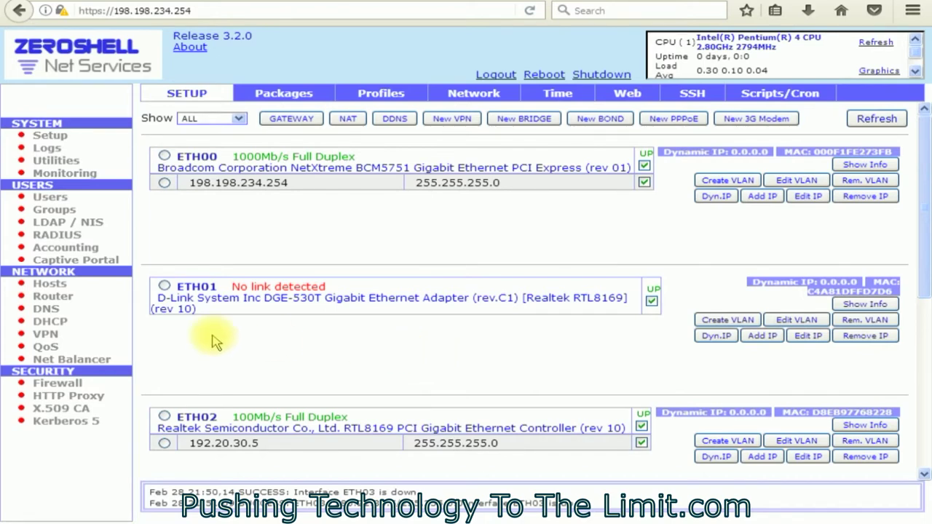
{"action": "left_click", "coordinate": [51, 140]}
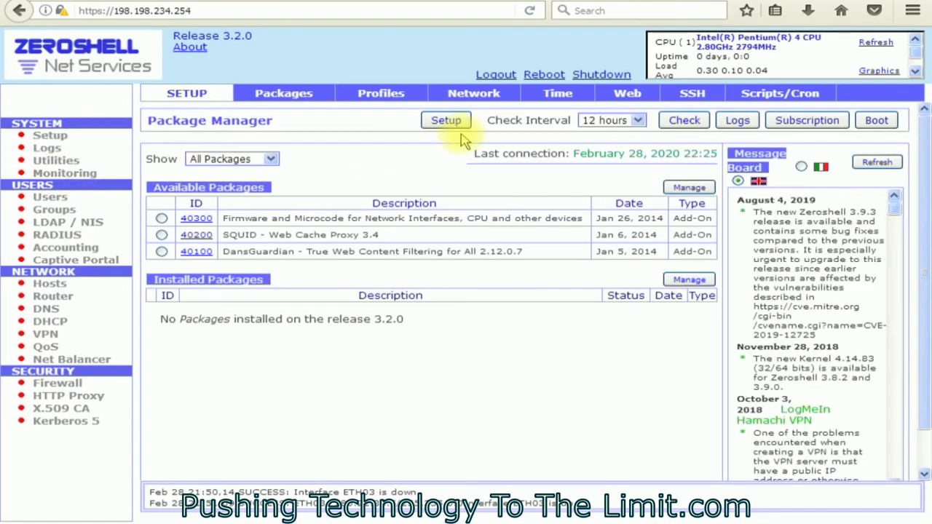
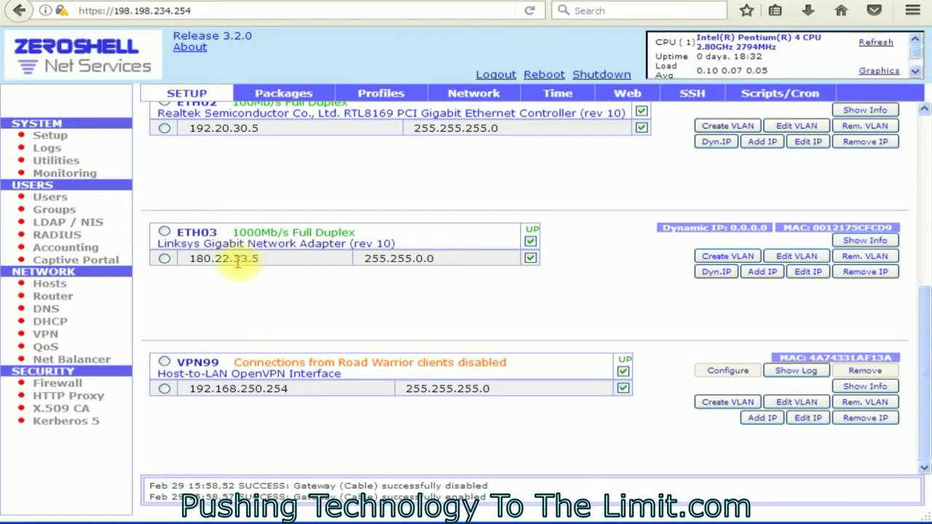
{"action": "scroll", "coordinate": [237, 264], "scroll_direction": "up", "scroll_amount": 3}
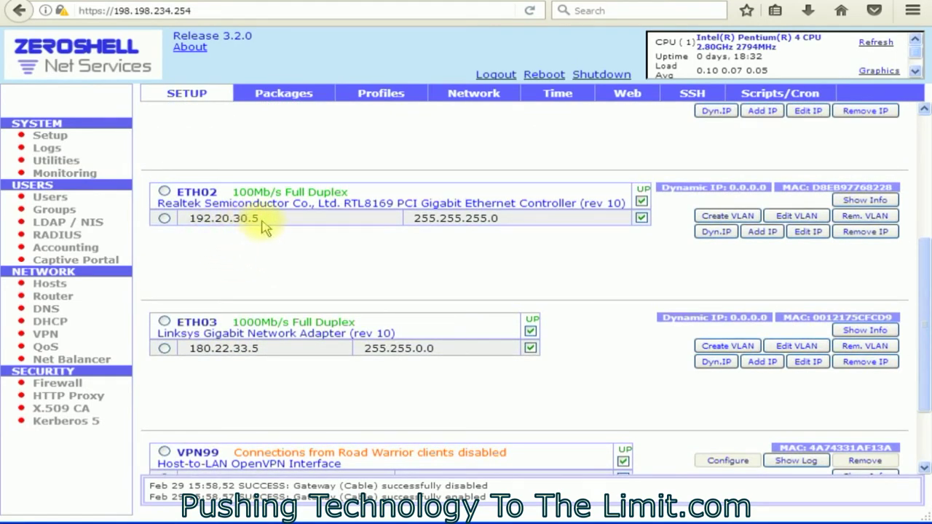
{"action": "left_click", "coordinate": [58, 360]}
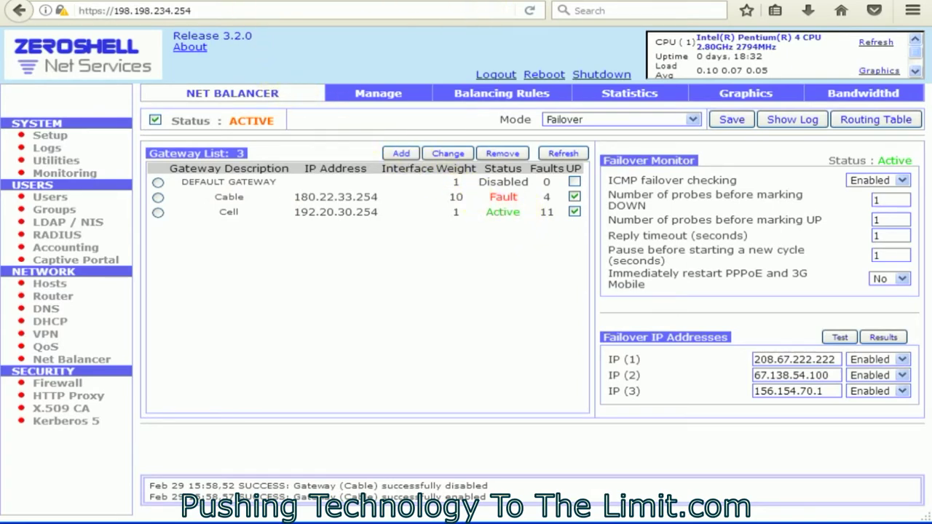
Test internet access by loading the Pushing Technology To The Limit YouTube channel in a new tab, and return to the Zeroshell page.
{"action": "key", "text": "ctrl+t"}
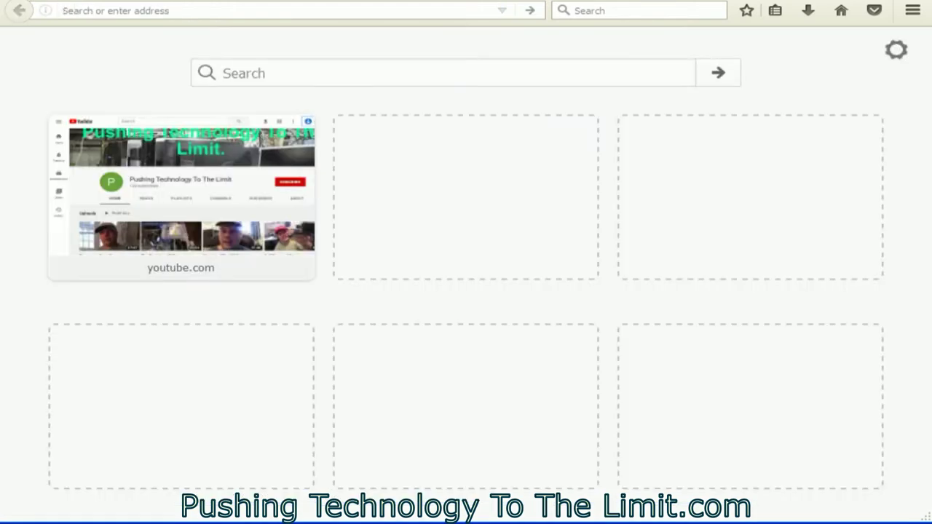
{"action": "key", "text": "alt+b"}
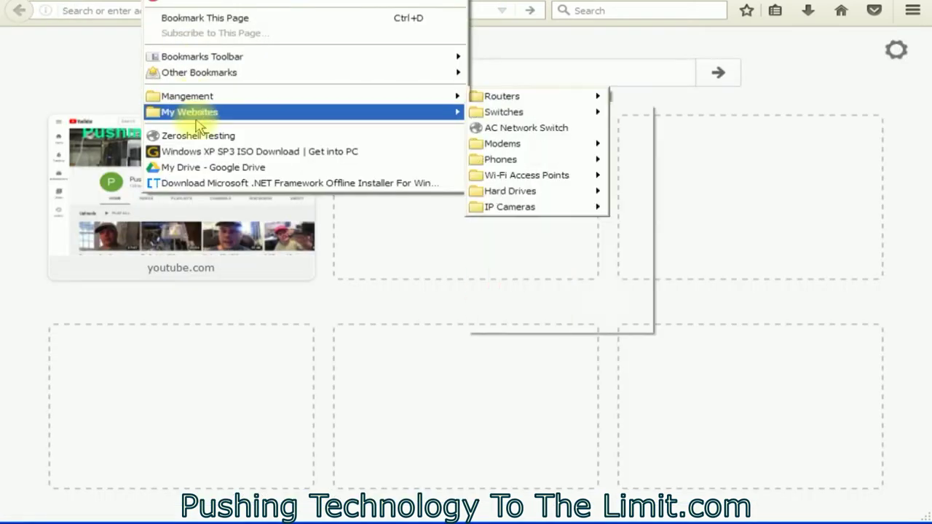
{"action": "left_click", "coordinate": [102, 163]}
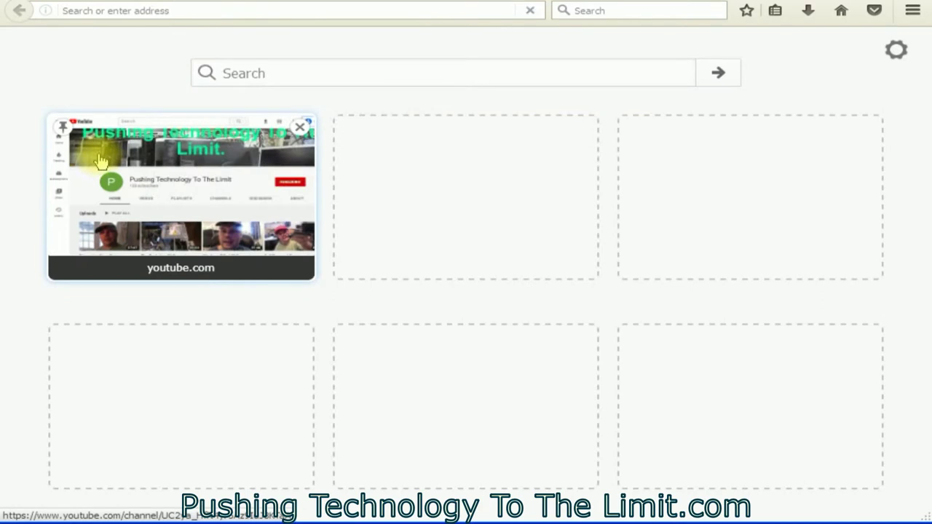
{"action": "left_click", "coordinate": [106, 165]}
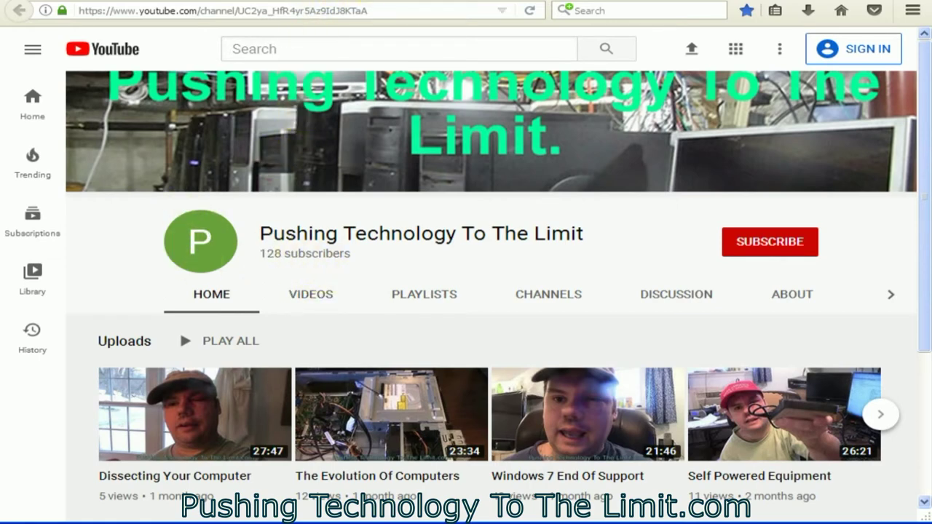
{"action": "left_click", "coordinate": [388, 2]}
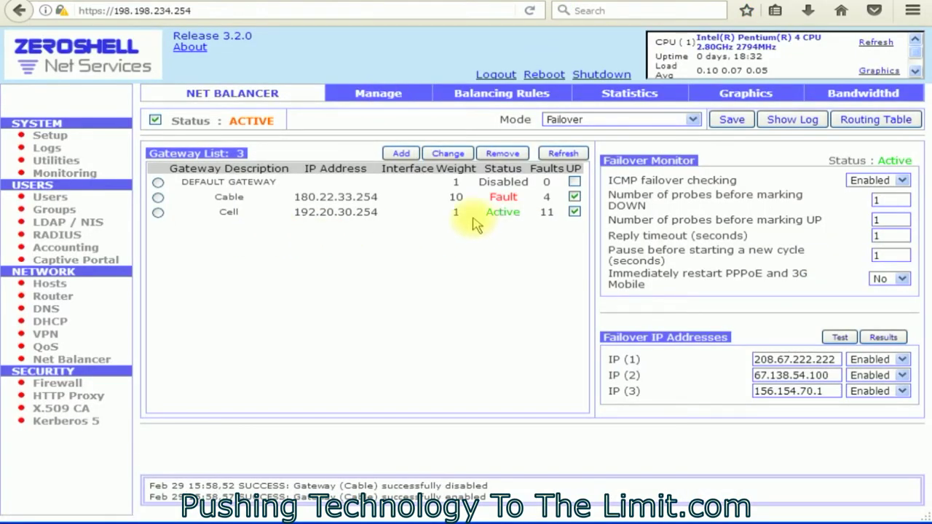
Check the link states of the network interfaces and the Cable and Cell gateway statuses in the Net Balancer.
{"action": "left_click", "coordinate": [51, 136]}
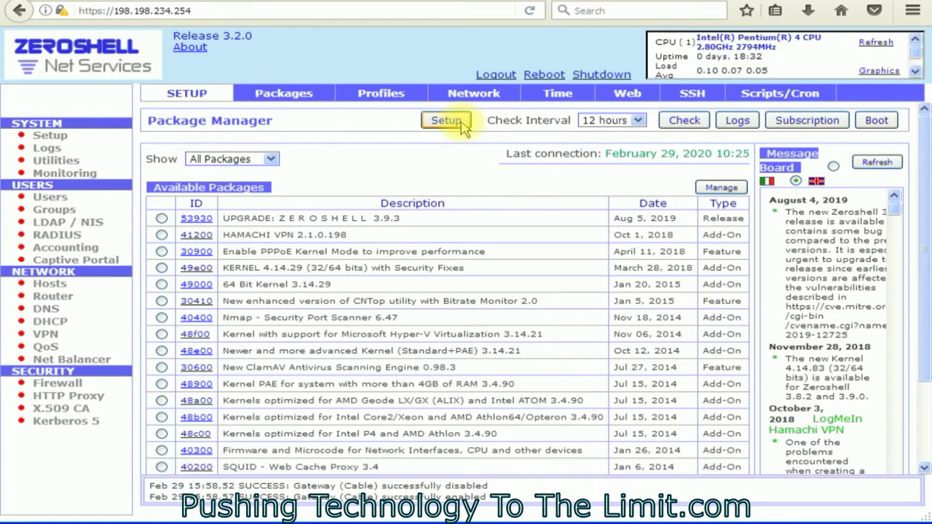
{"action": "left_click", "coordinate": [498, 97]}
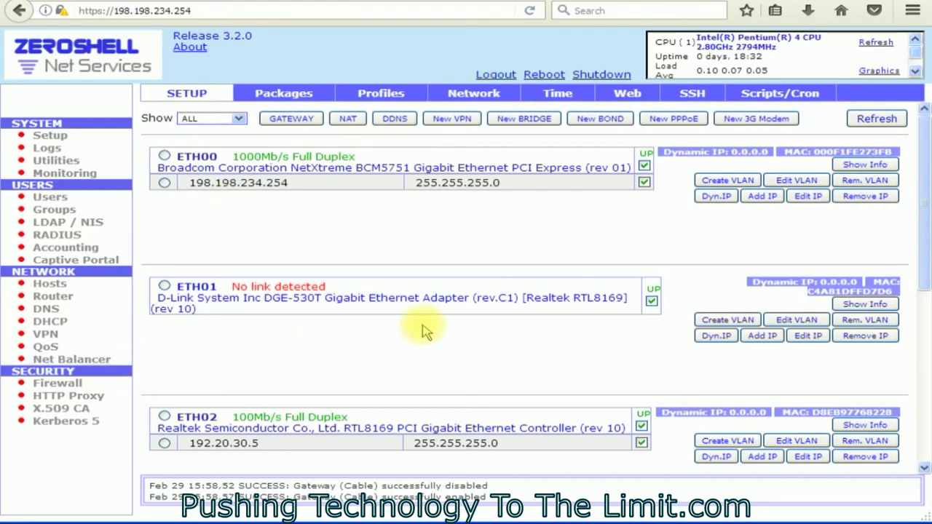
{"action": "scroll", "coordinate": [426, 331], "scroll_direction": "down", "scroll_amount": 3}
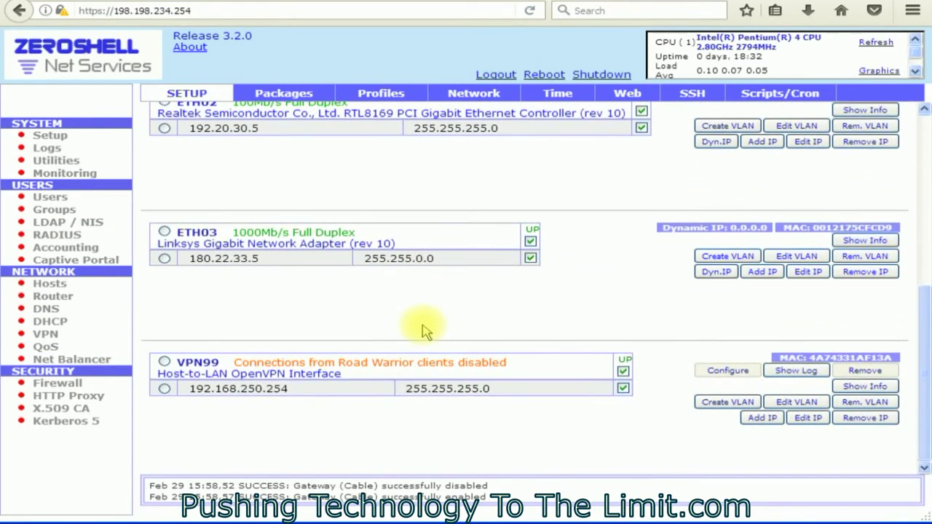
{"action": "scroll", "coordinate": [422, 332], "scroll_direction": "up", "scroll_amount": 2}
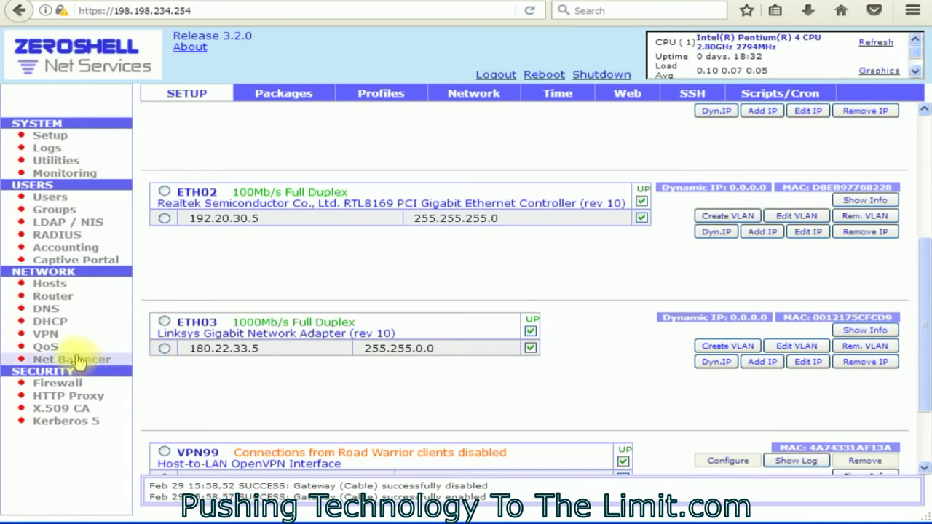
{"action": "left_click", "coordinate": [79, 361]}
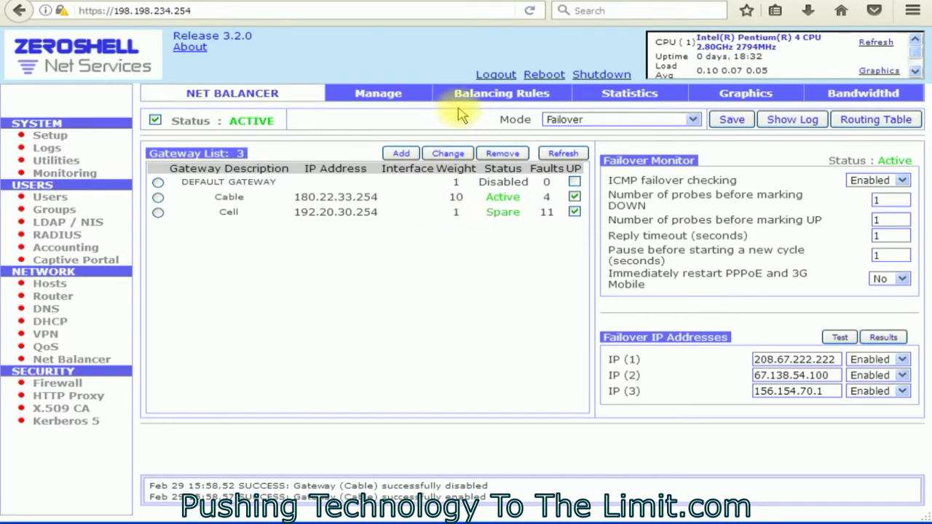
Start a new NetBalancer balancing rule with ETH00 as the input interface.
{"action": "left_click", "coordinate": [482, 100]}
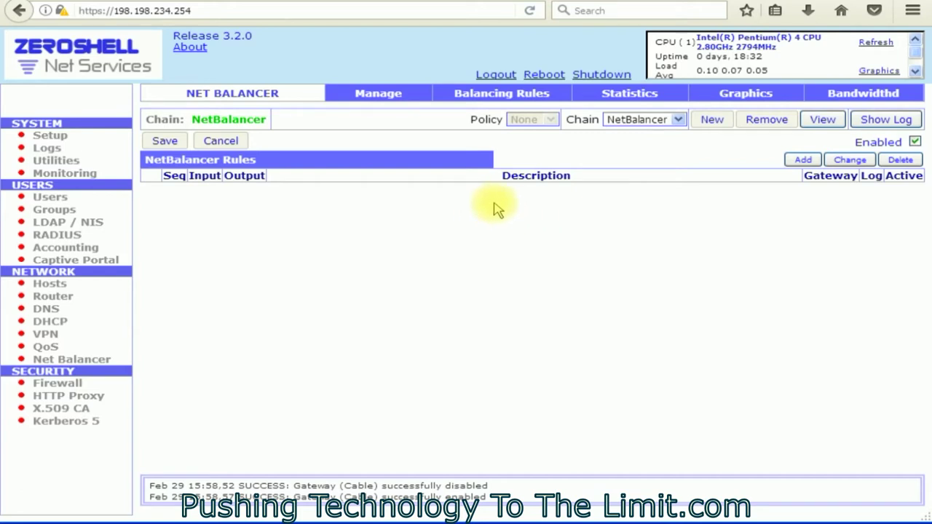
{"action": "left_click", "coordinate": [232, 93]}
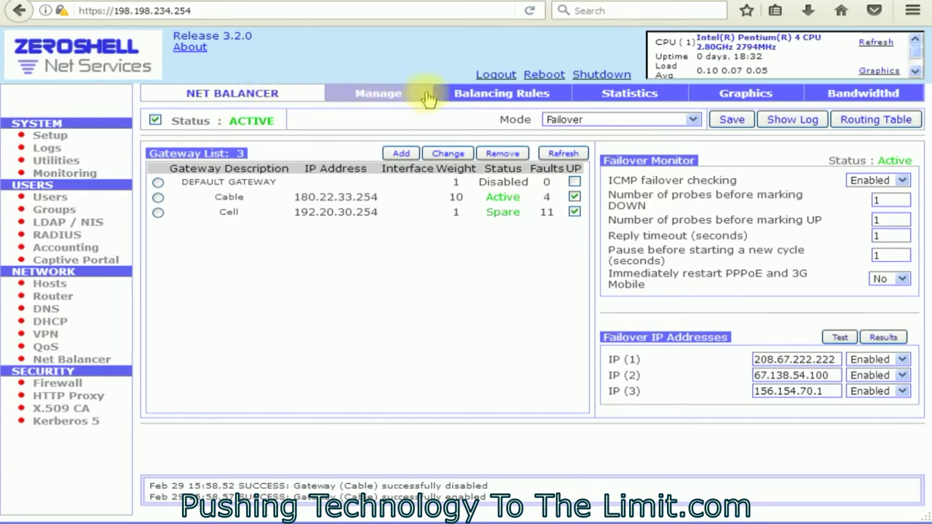
{"action": "left_click", "coordinate": [508, 97]}
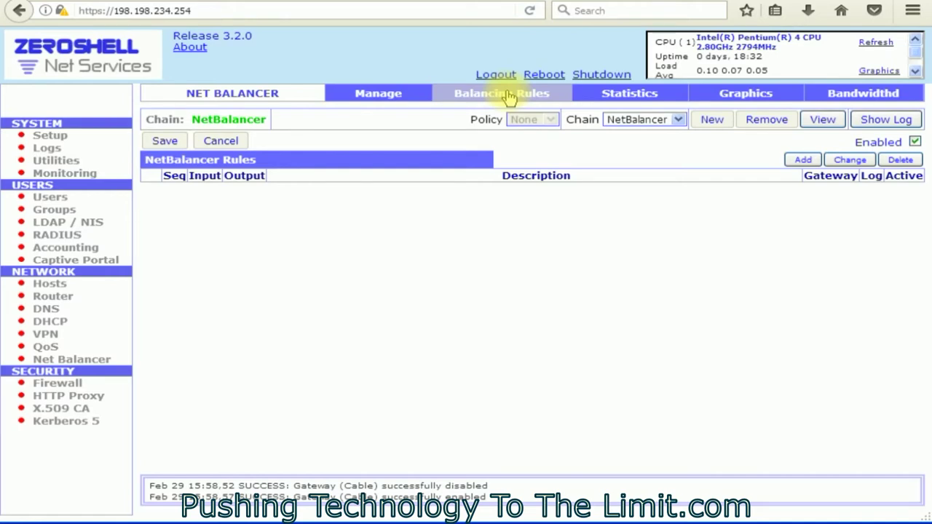
{"action": "left_click", "coordinate": [803, 160]}
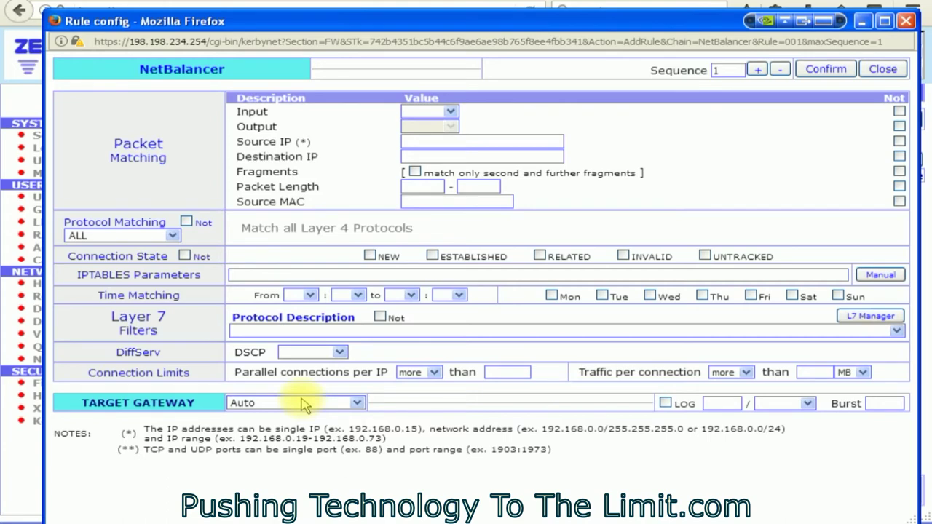
{"action": "left_click", "coordinate": [304, 404]}
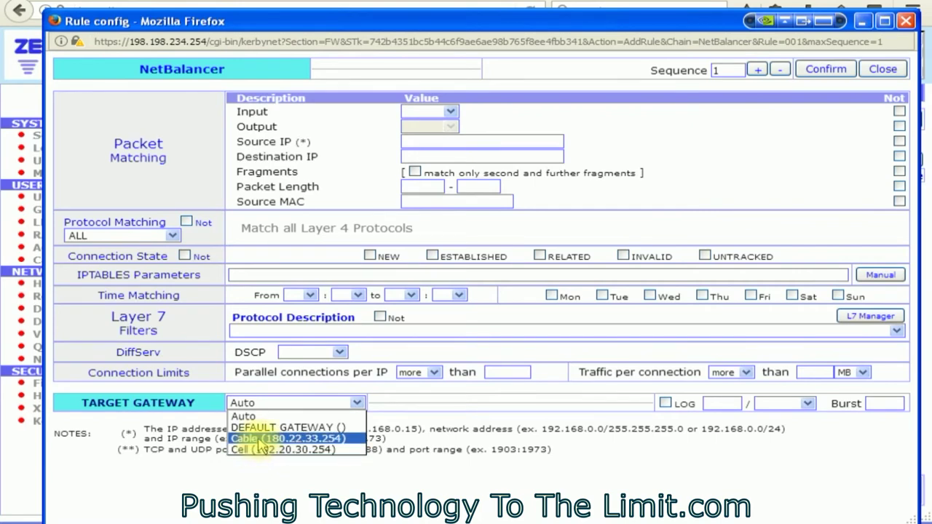
{"action": "left_click", "coordinate": [433, 115]}
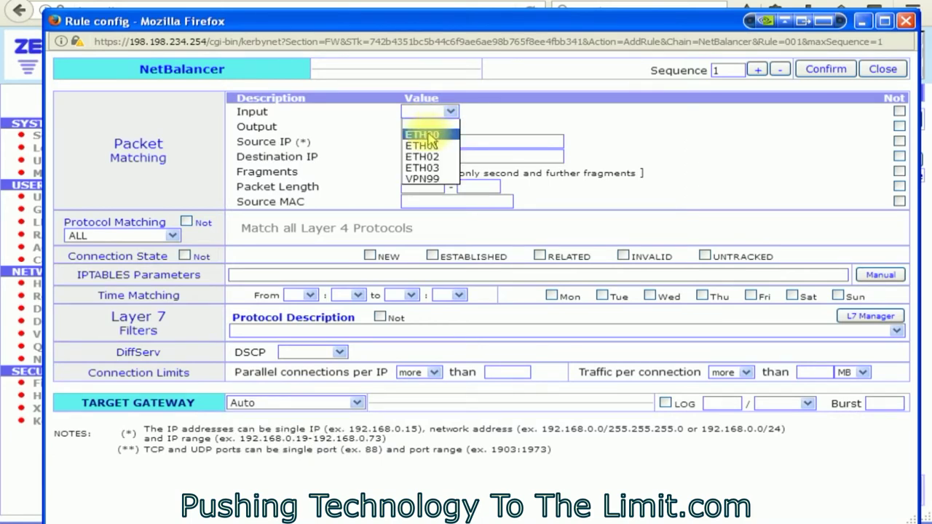
{"action": "left_click", "coordinate": [422, 135]}
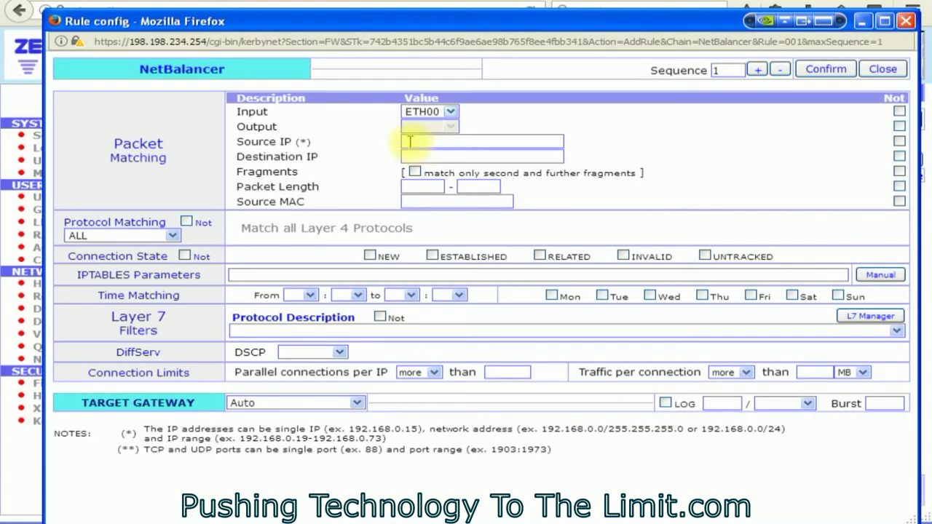
Set the rule's source IP to 198.198.234.2, confirm it with the Auto target gateway and save the NetBalancer chain.
{"action": "left_click", "coordinate": [410, 142]}
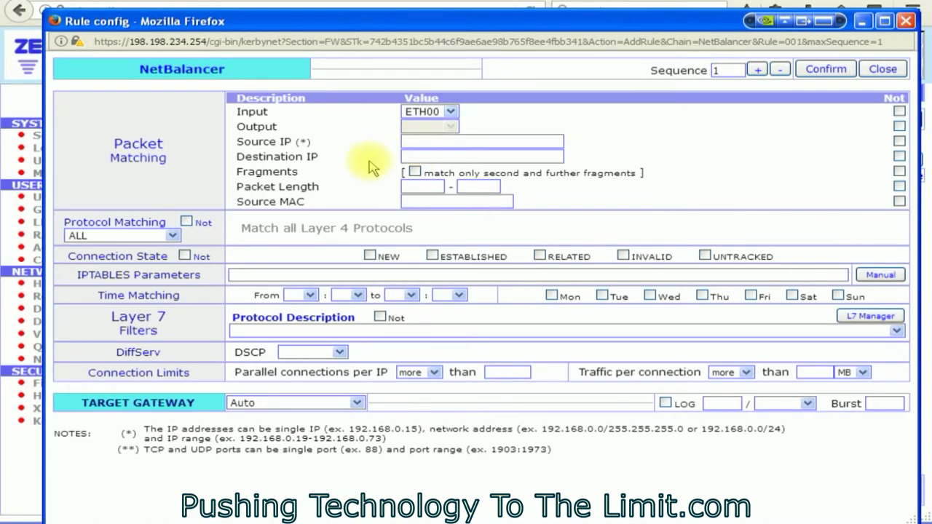
{"action": "type", "text": "19"}
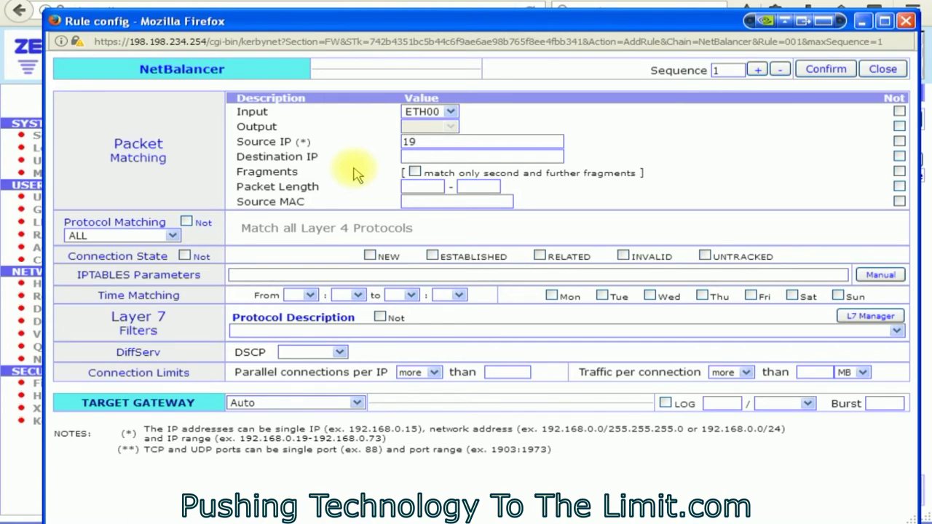
{"action": "type", "text": "8.198.234.2"}
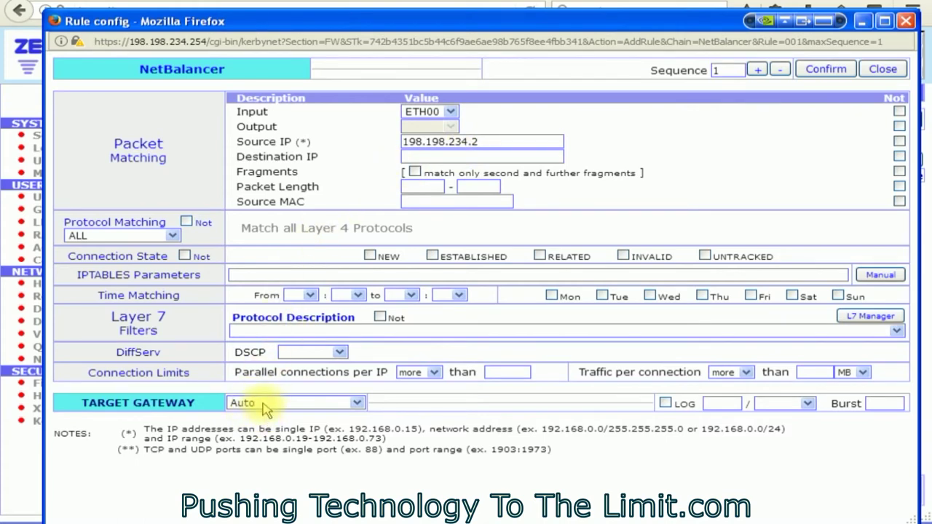
{"action": "left_click", "coordinate": [826, 69]}
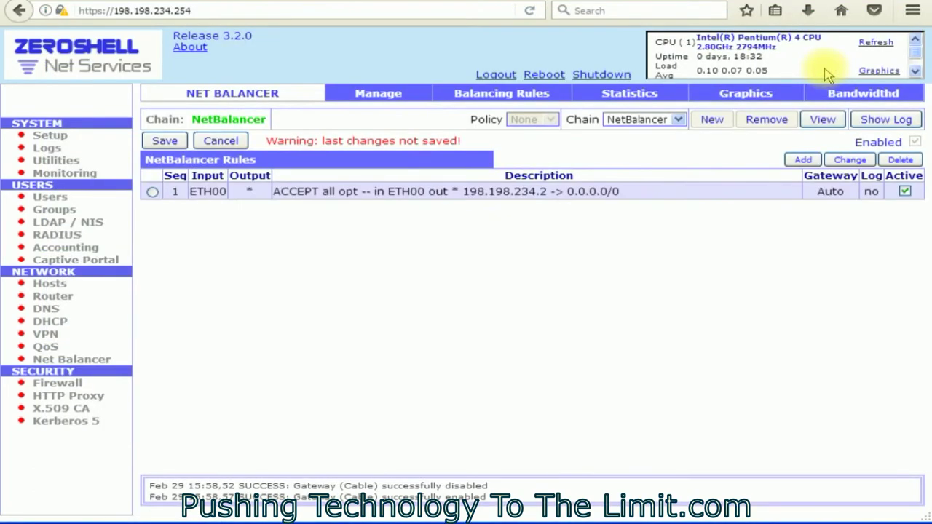
{"action": "left_click", "coordinate": [164, 141]}
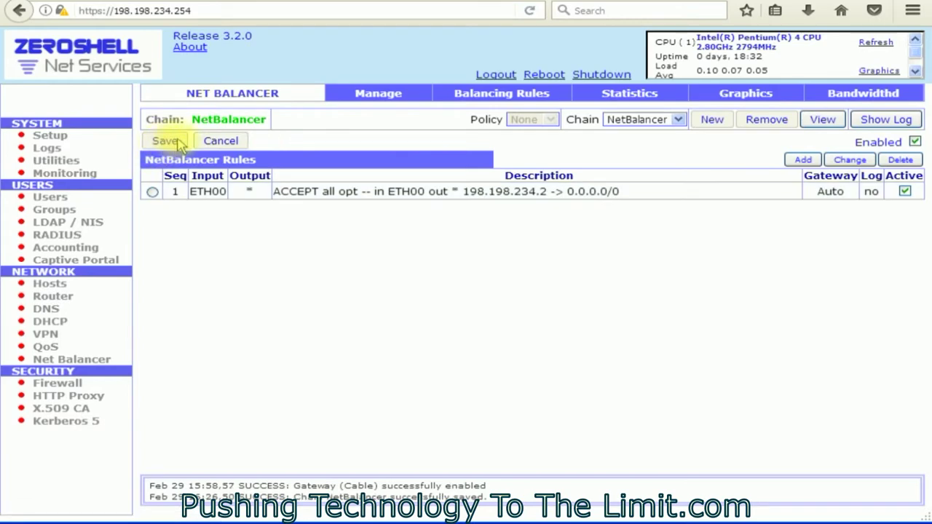
Start a second NetBalancer rule with ETH02 as the input interface and 177.235.234 as the source IP.
{"action": "left_click", "coordinate": [801, 160]}
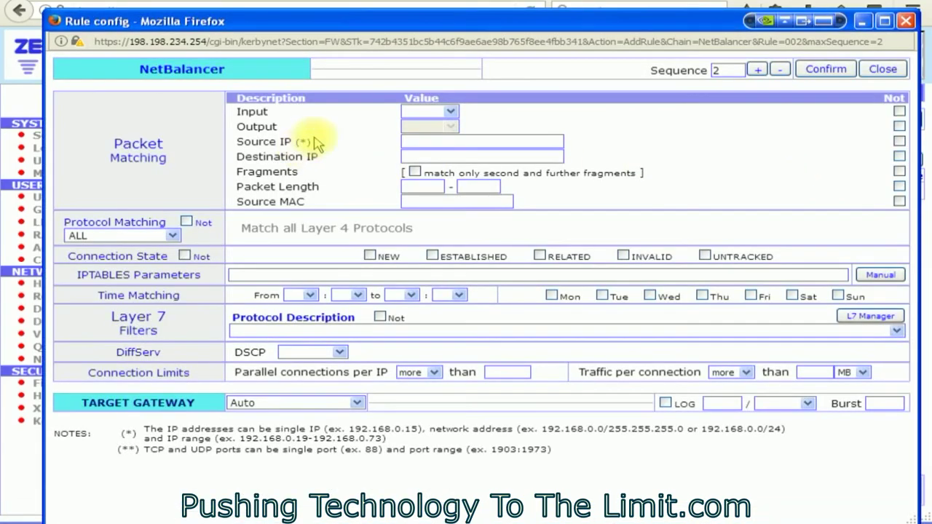
{"action": "left_click", "coordinate": [449, 115]}
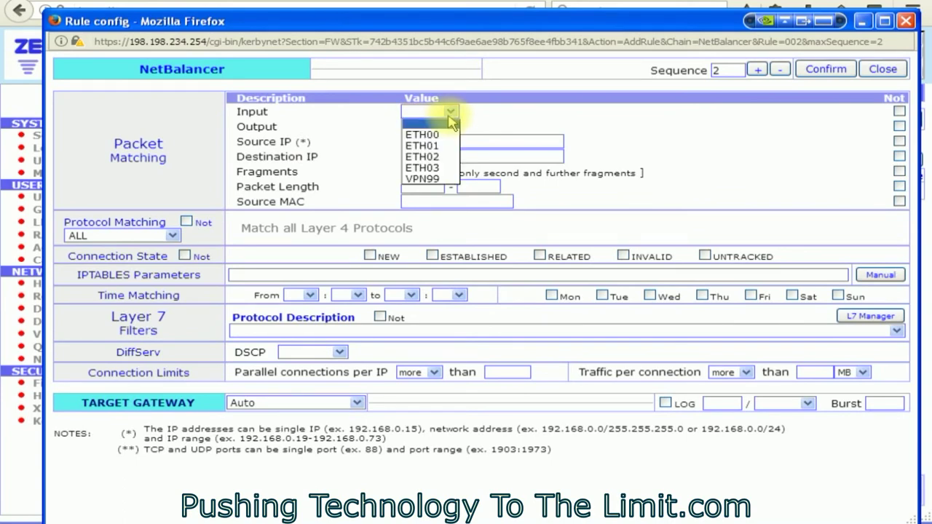
{"action": "left_click", "coordinate": [430, 156]}
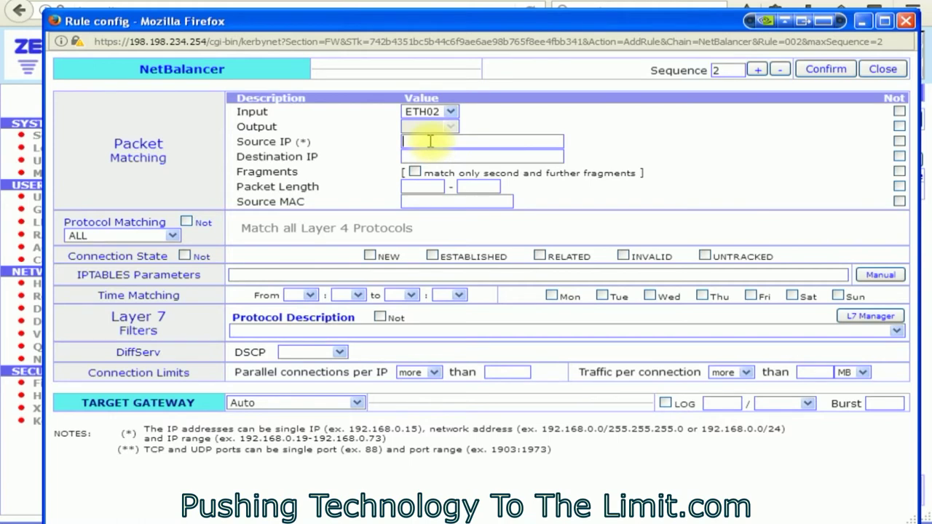
{"action": "type", "text": "177.235.234"}
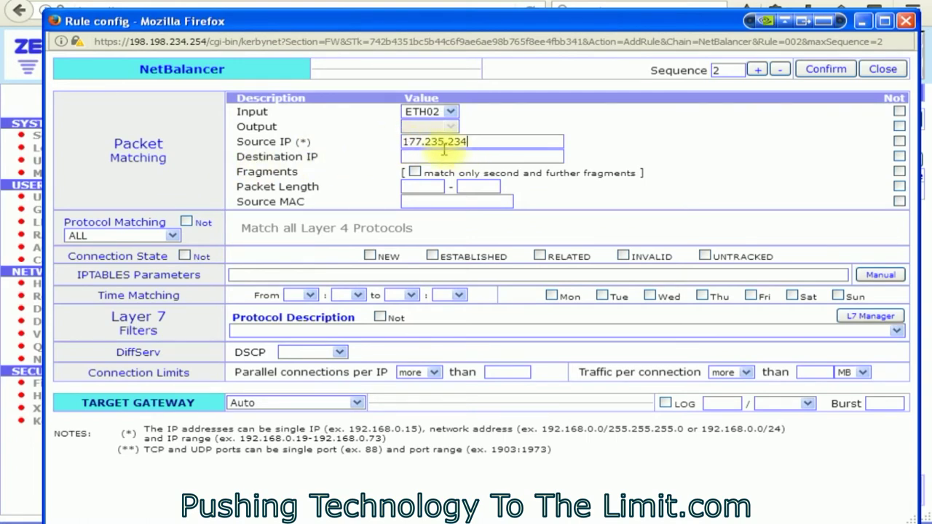
{"action": "left_click", "coordinate": [283, 402]}
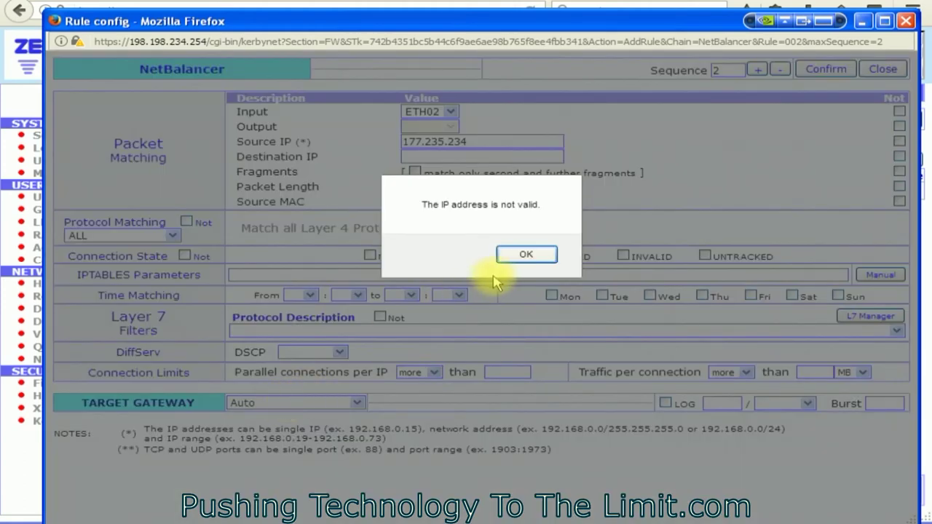
{"action": "left_click", "coordinate": [517, 256]}
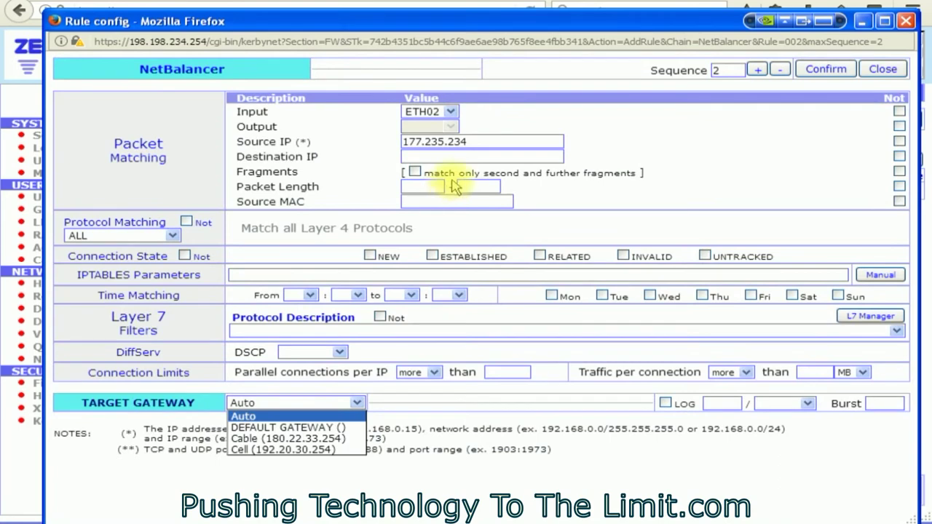
Change the second rule's source IP to 124.235.234 and choose Cable (180.22.33.254) as its target gateway.
{"action": "left_click", "coordinate": [422, 144]}
{"action": "left_click_drag", "start_coordinate": [421, 144], "coordinate": [409, 142]}
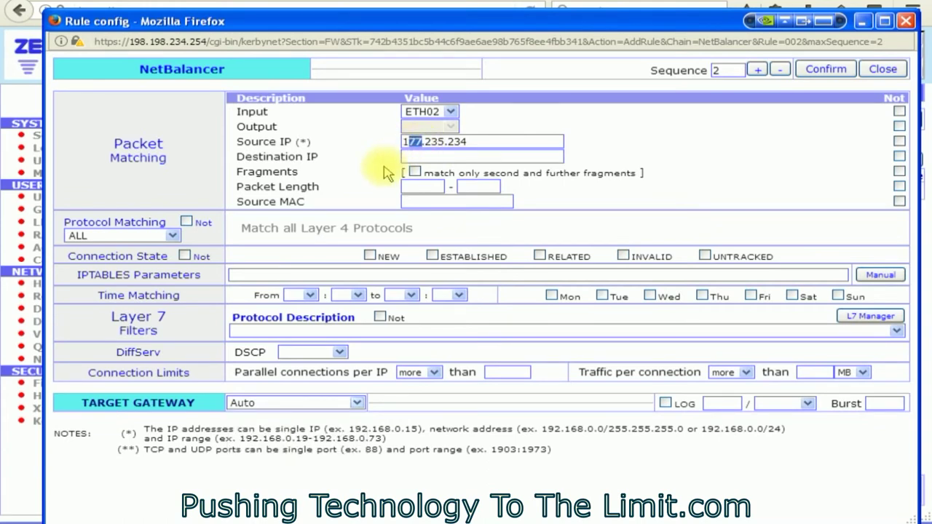
{"action": "type", "text": "24"}
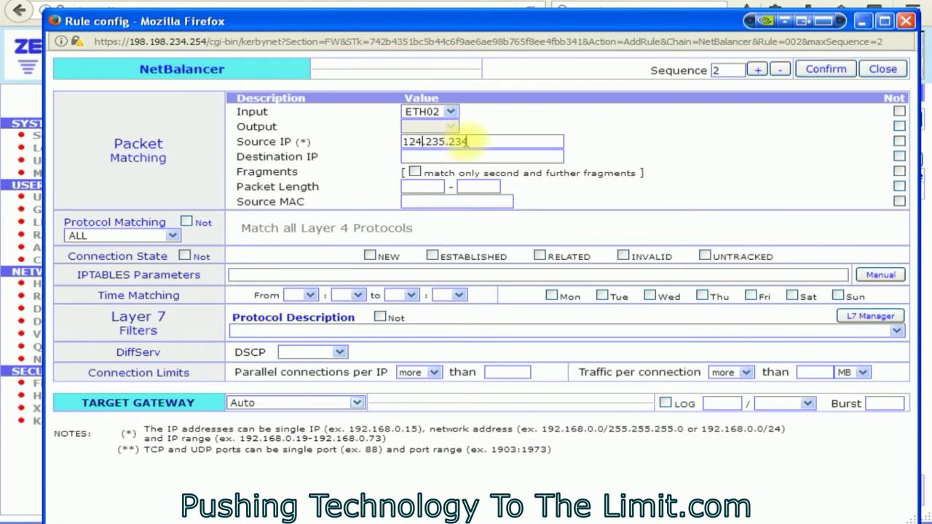
{"action": "left_click", "coordinate": [281, 408]}
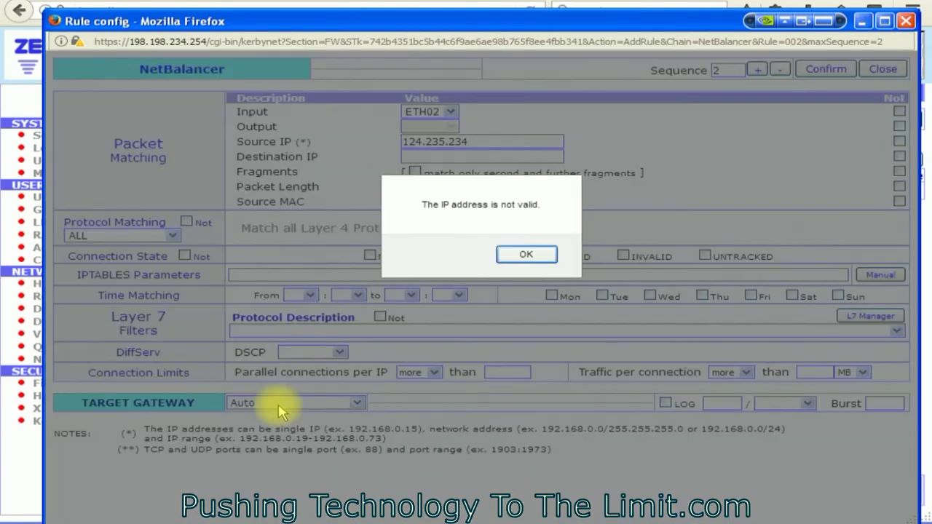
{"action": "left_click", "coordinate": [527, 254]}
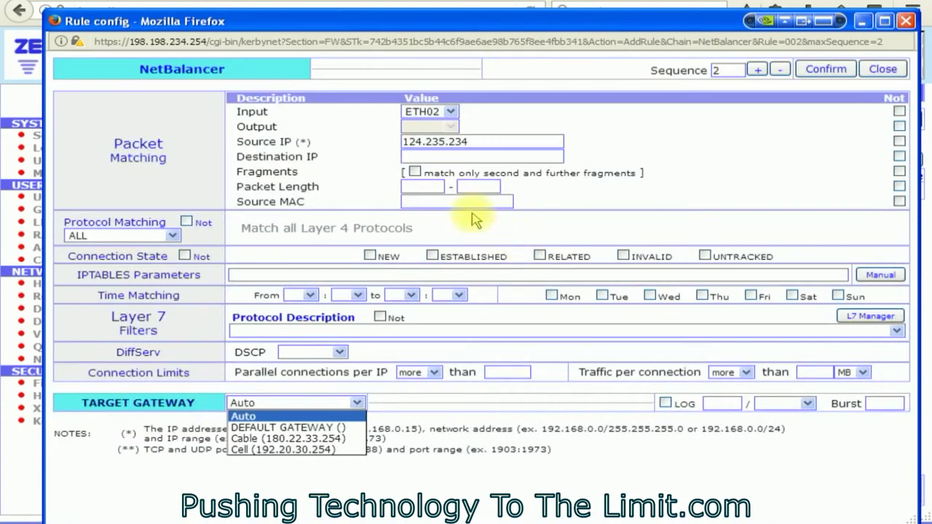
{"action": "left_click", "coordinate": [469, 146]}
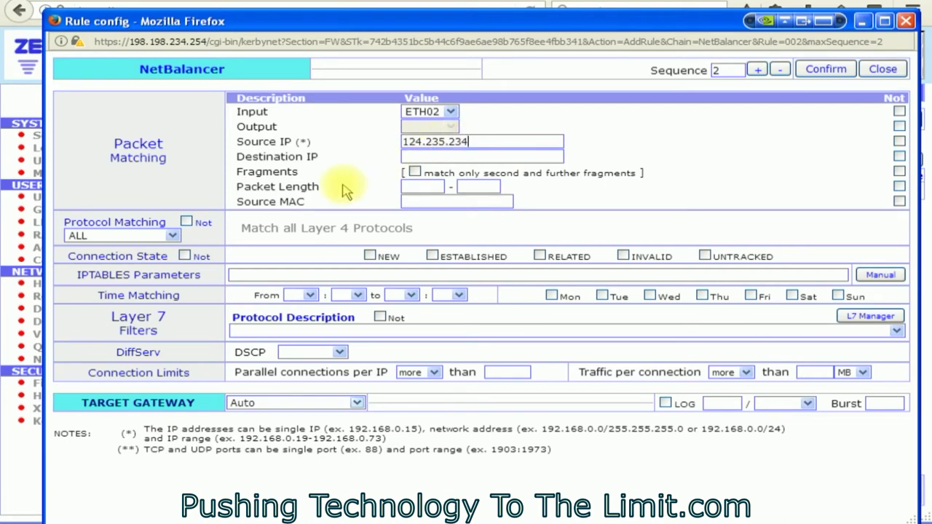
{"action": "left_click", "coordinate": [275, 405]}
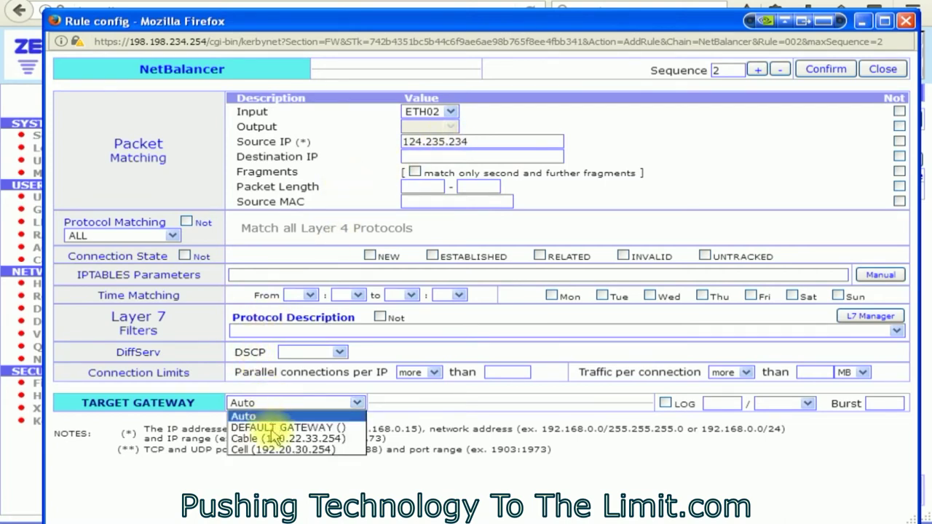
{"action": "left_click", "coordinate": [276, 439]}
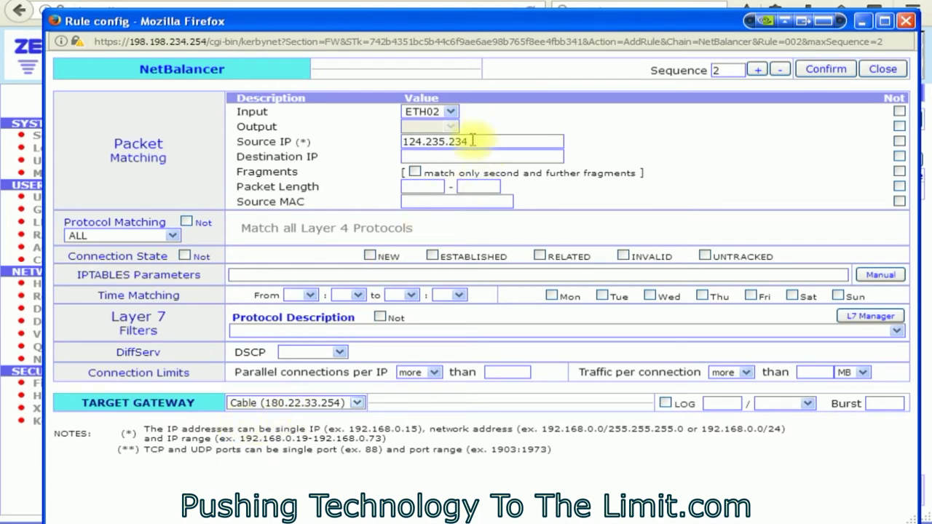
Review the target gateway choices for the second NetBalancer rule and close its configuration without confirming it.
{"action": "left_click", "coordinate": [281, 404]}
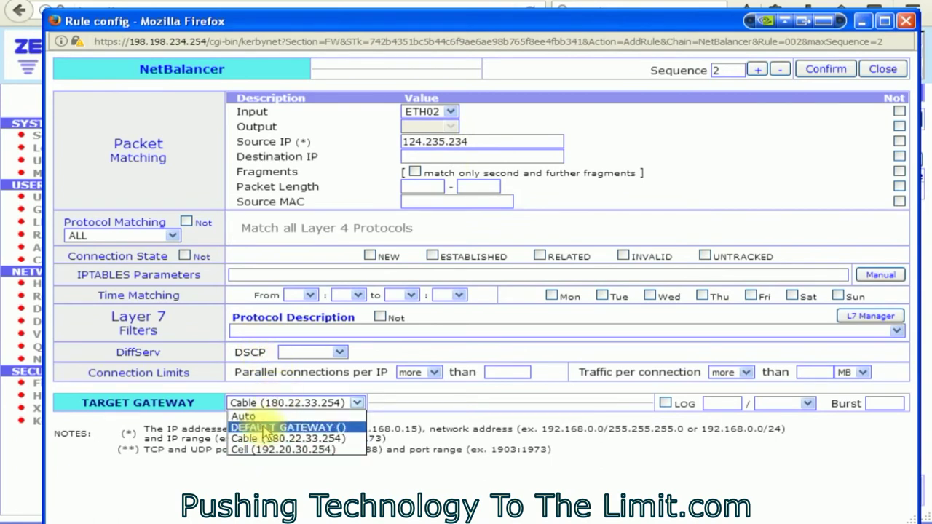
{"action": "left_click", "coordinate": [249, 404]}
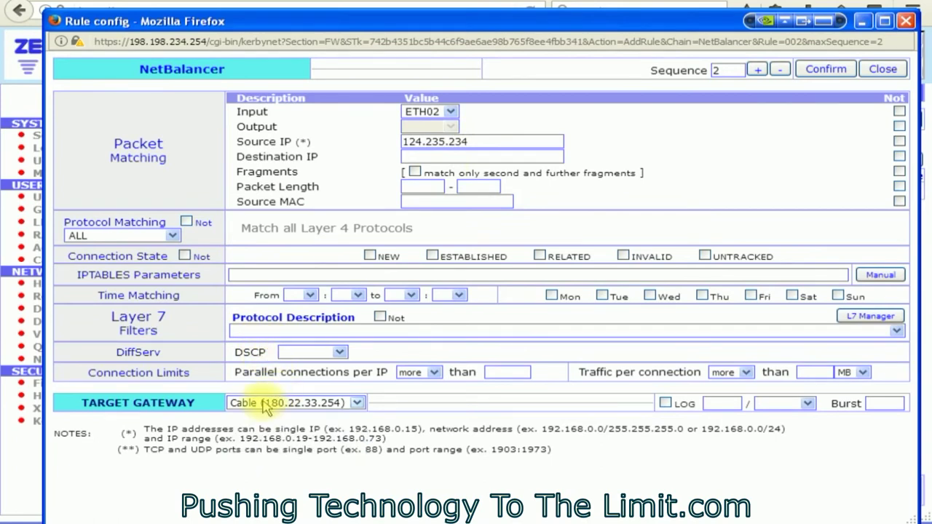
{"action": "left_click", "coordinate": [883, 72]}
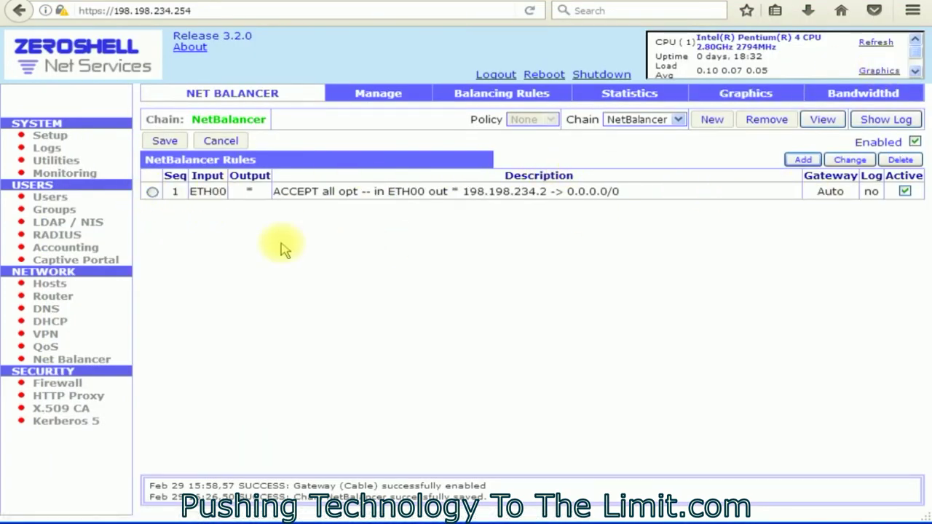
Check the Cable and Cell gateway statuses in the Net Balancer's gateway list.
{"action": "left_click", "coordinate": [152, 192]}
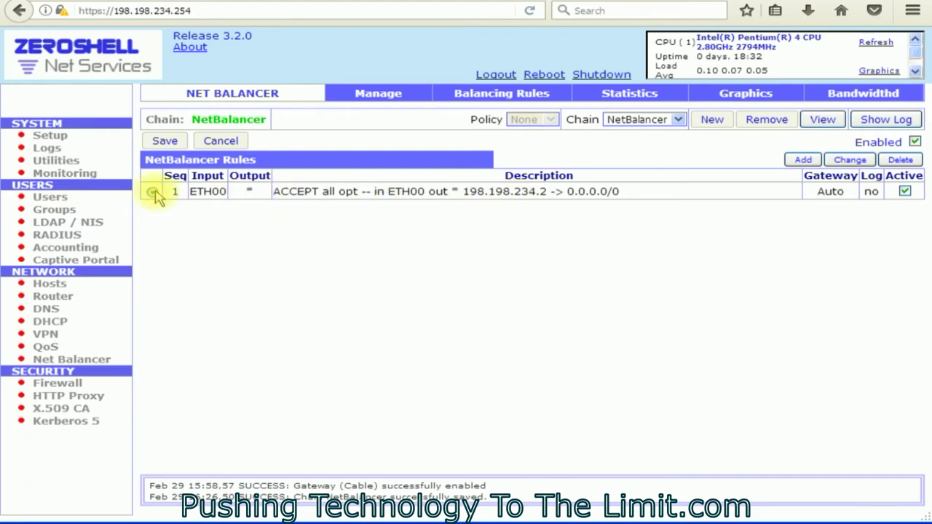
{"action": "left_click", "coordinate": [375, 105]}
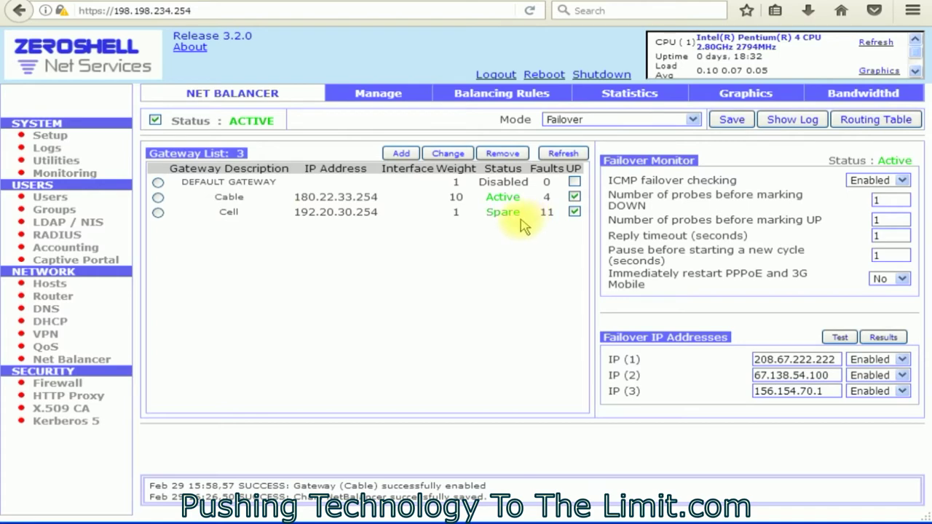
{"action": "left_click", "coordinate": [479, 100]}
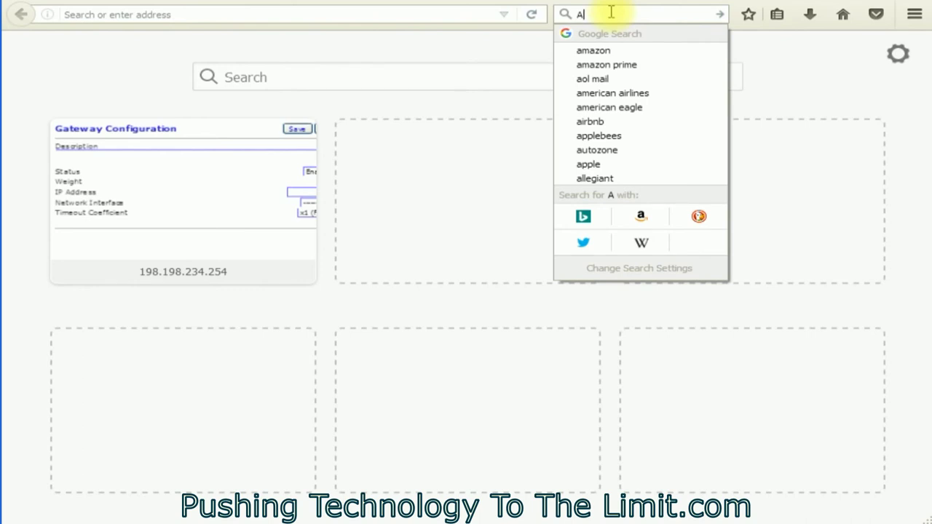
In another browser window, search the web for "amazon" and open Amazon's Books page from the results.
{"action": "type", "text": "m"}
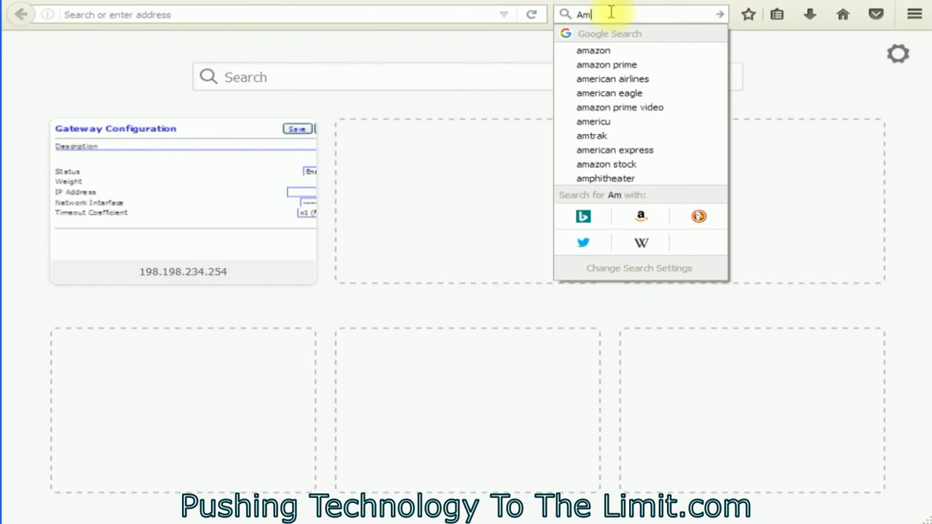
{"action": "left_click", "coordinate": [608, 51]}
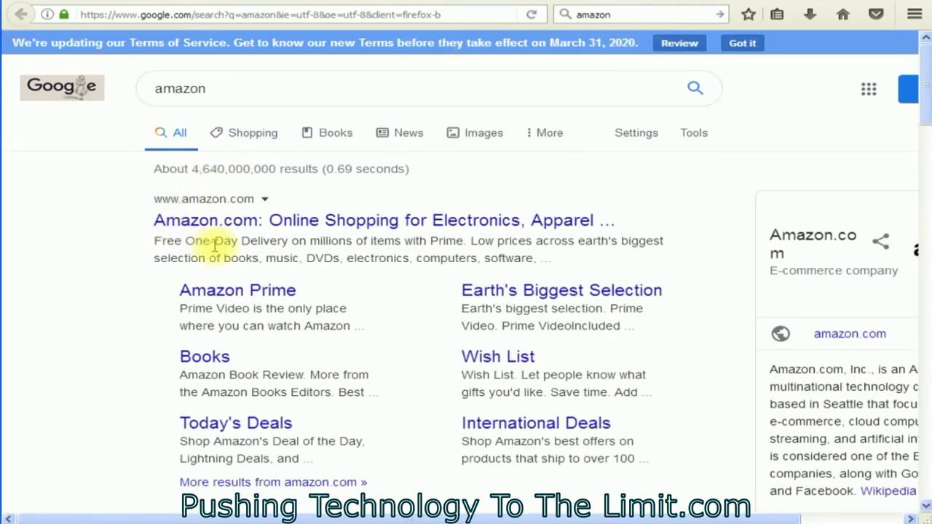
{"action": "left_click", "coordinate": [207, 357]}
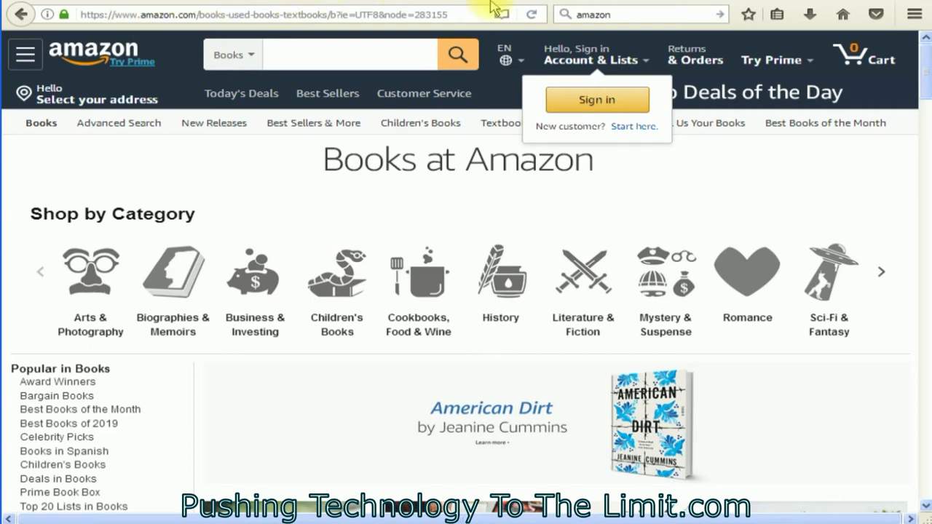
Search the web for "xp windows" and show only the video results.
{"action": "left_click", "coordinate": [624, 14]}
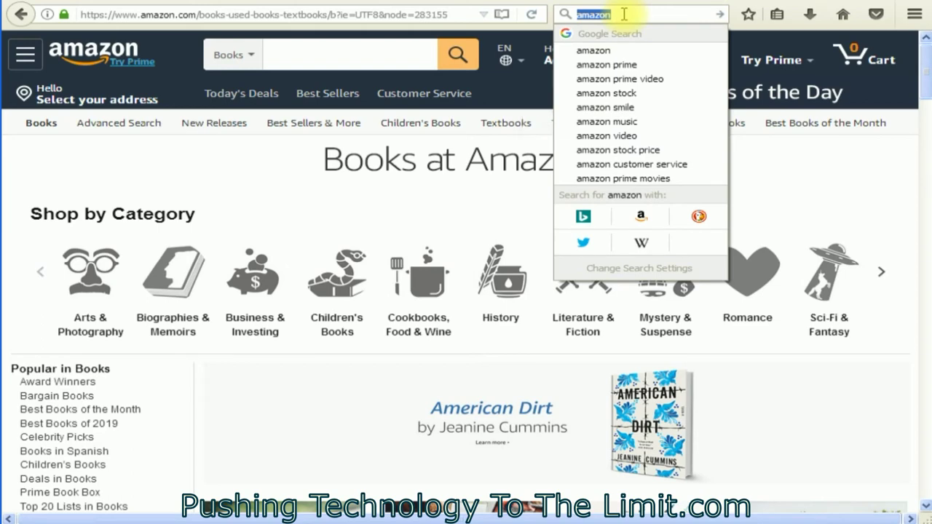
{"action": "type", "text": "xp"}
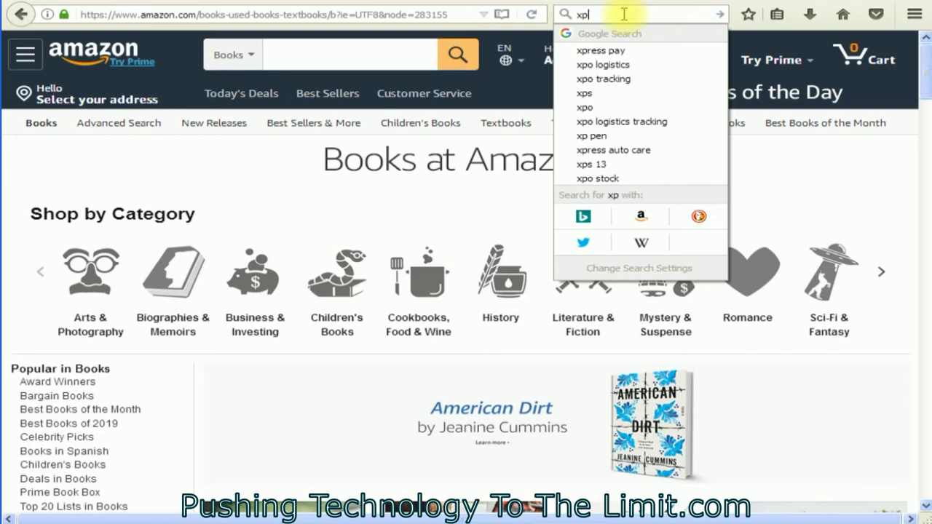
{"action": "type", "text": " windows"}
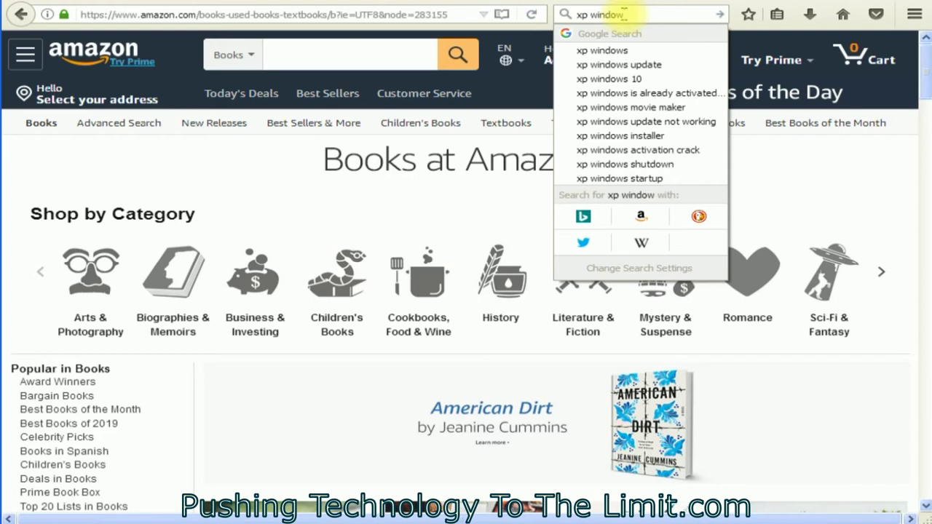
{"action": "left_click", "coordinate": [599, 51]}
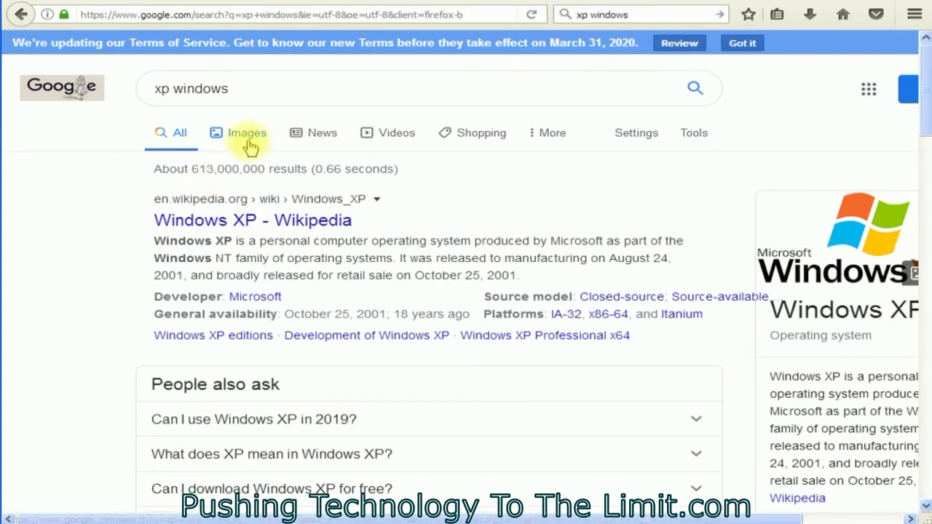
{"action": "left_click", "coordinate": [392, 137]}
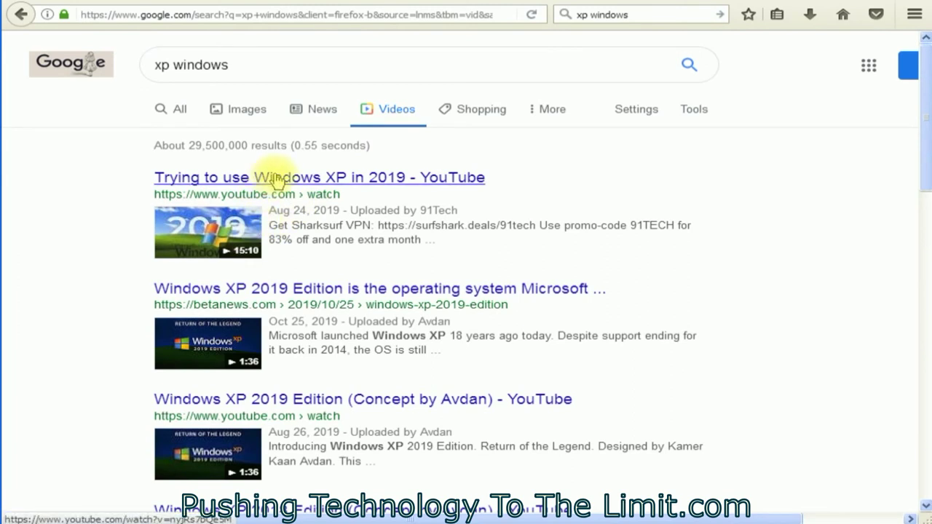
View the betanews Windows XP 2019 Edition article, return to the results and play the YouTube concept video, skipping its ad.
{"action": "left_click", "coordinate": [270, 291]}
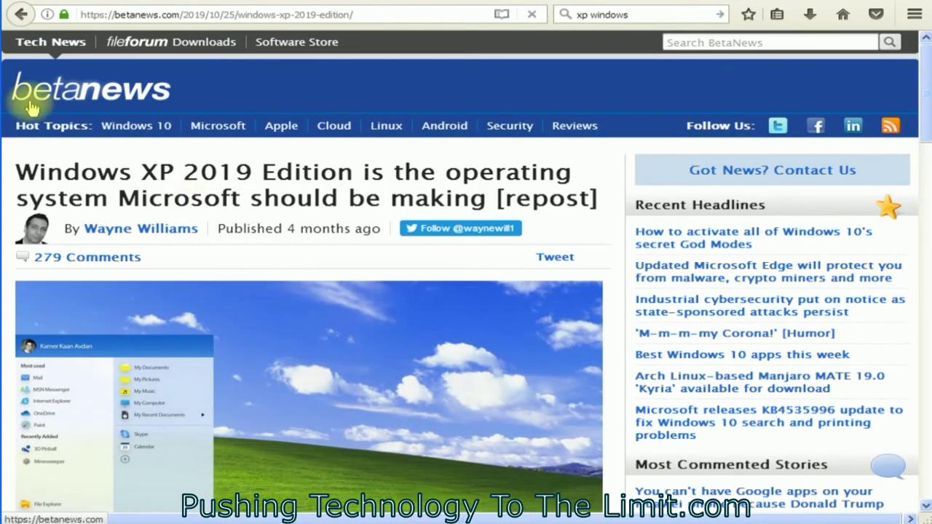
{"action": "left_click", "coordinate": [19, 16]}
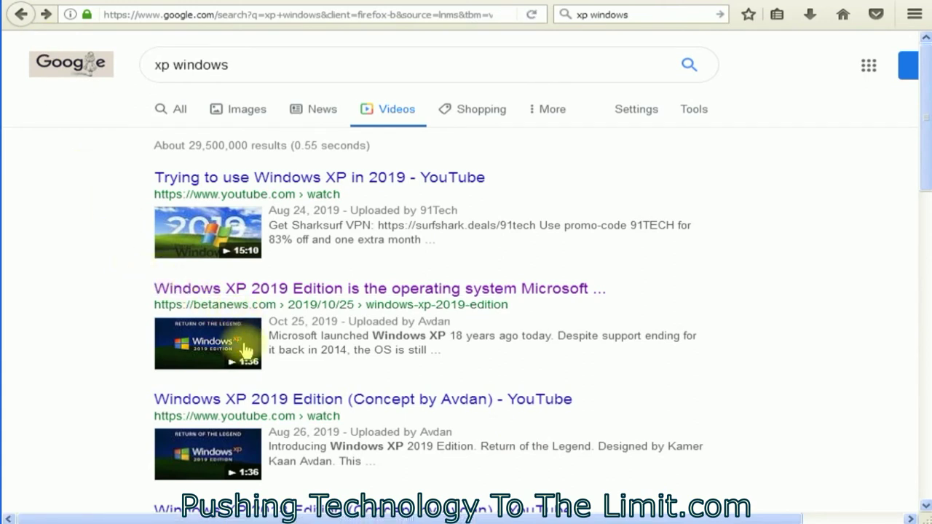
{"action": "left_click", "coordinate": [295, 399]}
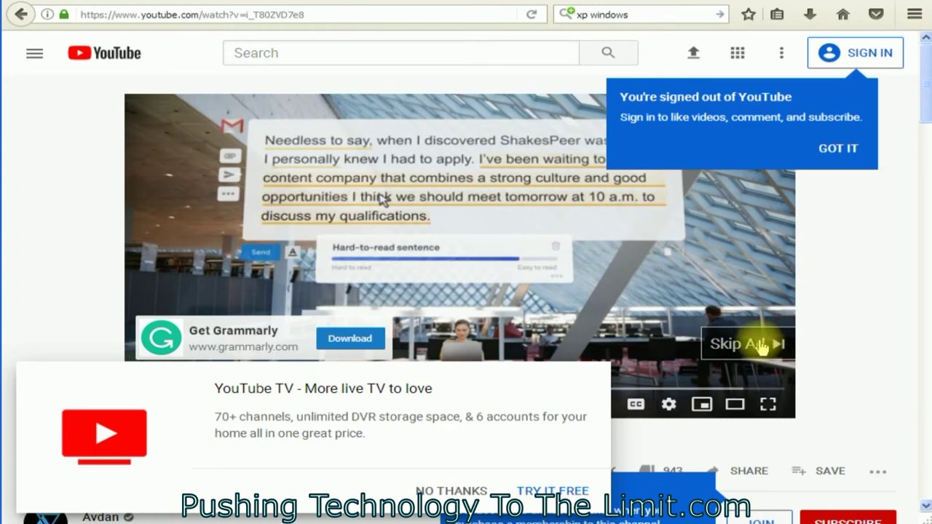
{"action": "left_click", "coordinate": [759, 347]}
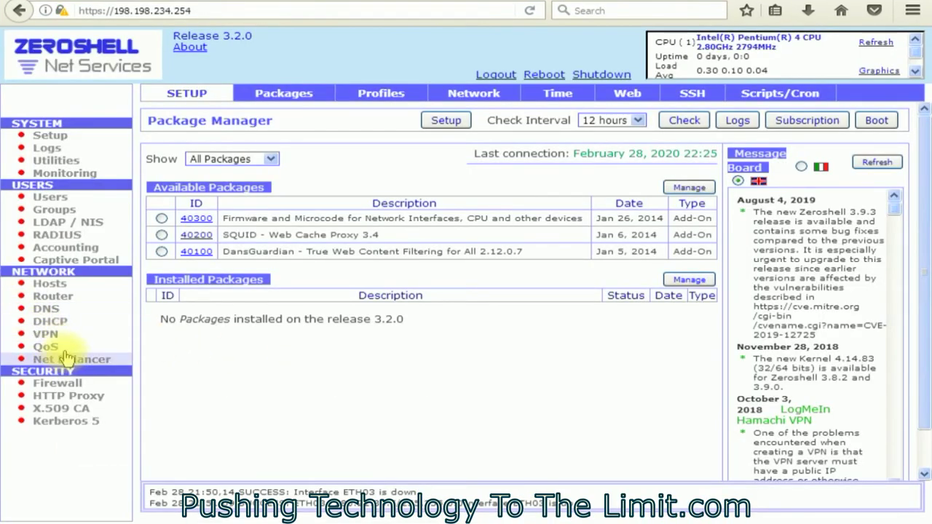
Switch to the Zeroshell window and bring the ETH03 interface (180.22.33.5) down in the network setup.
{"action": "left_click", "coordinate": [47, 137]}
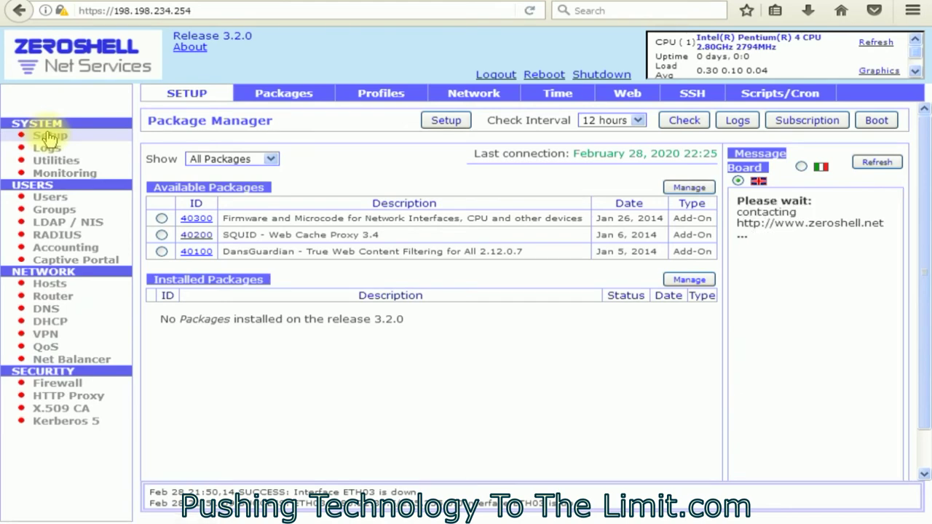
{"action": "left_click", "coordinate": [493, 102]}
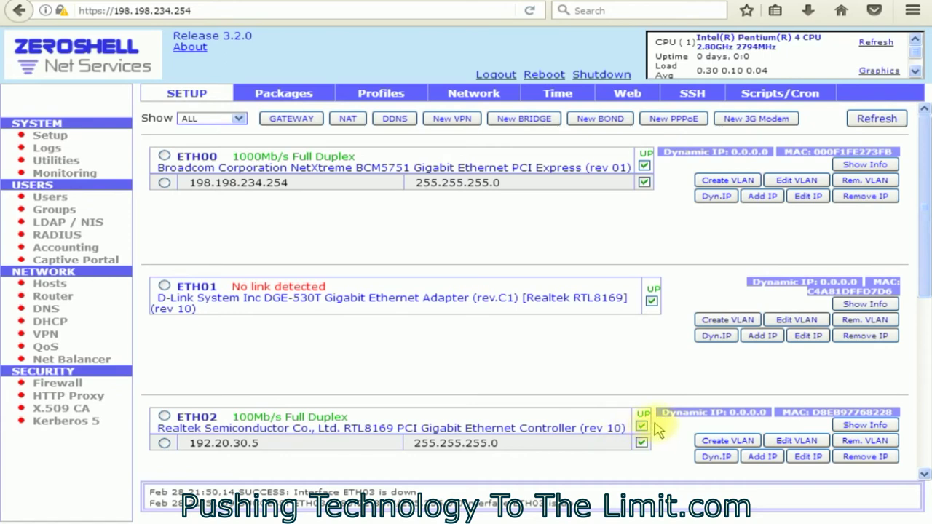
{"action": "scroll", "coordinate": [658, 430], "scroll_direction": "down", "scroll_amount": 5}
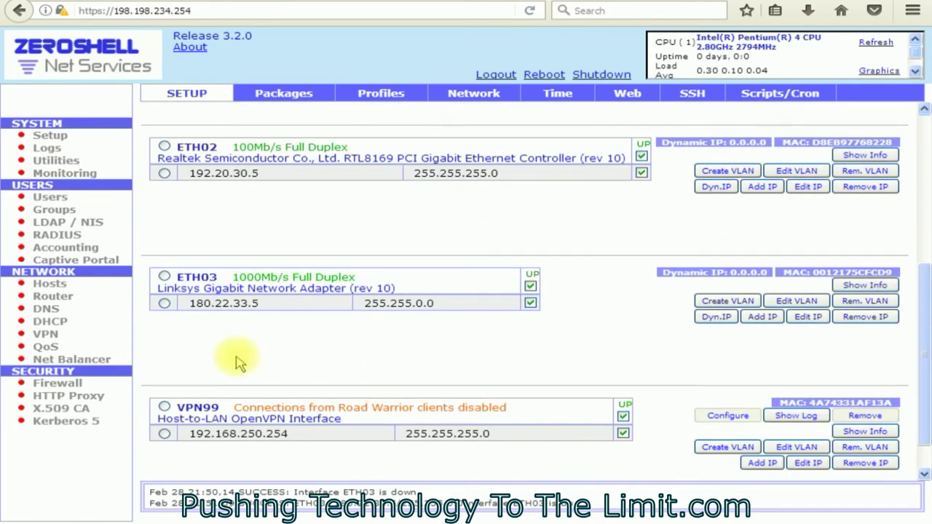
{"action": "left_click", "coordinate": [530, 286]}
{"action": "left_click", "coordinate": [436, 239]}
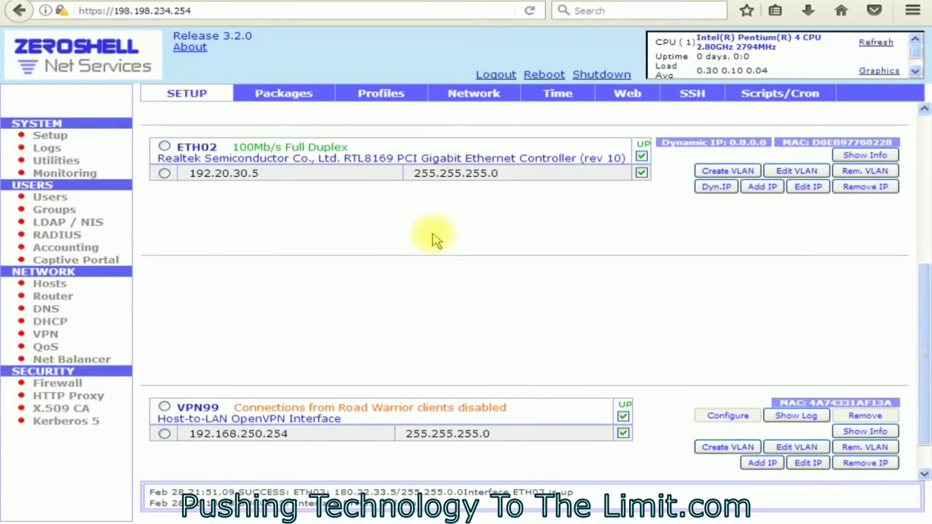
Check the Cable and Cell gateway statuses in the Net Balancer with ETH03 down.
{"action": "left_click", "coordinate": [44, 361]}
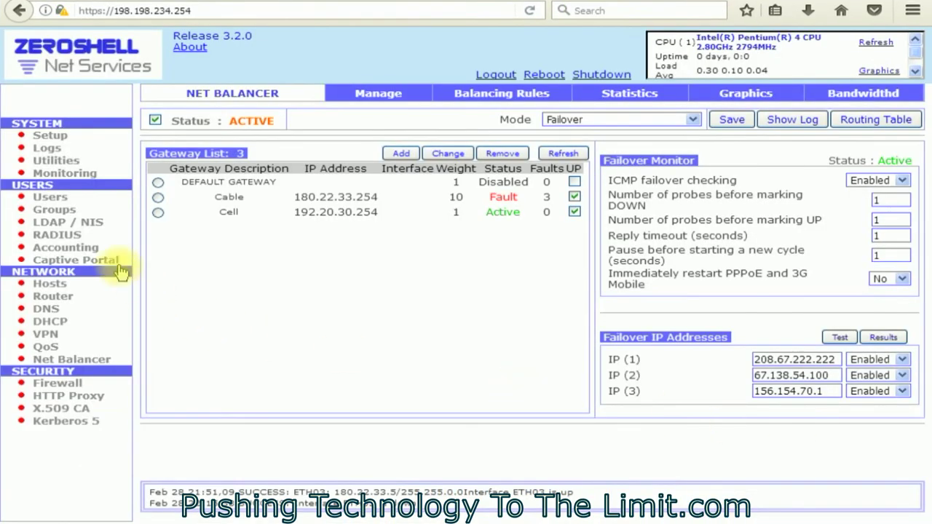
{"action": "left_click", "coordinate": [54, 137]}
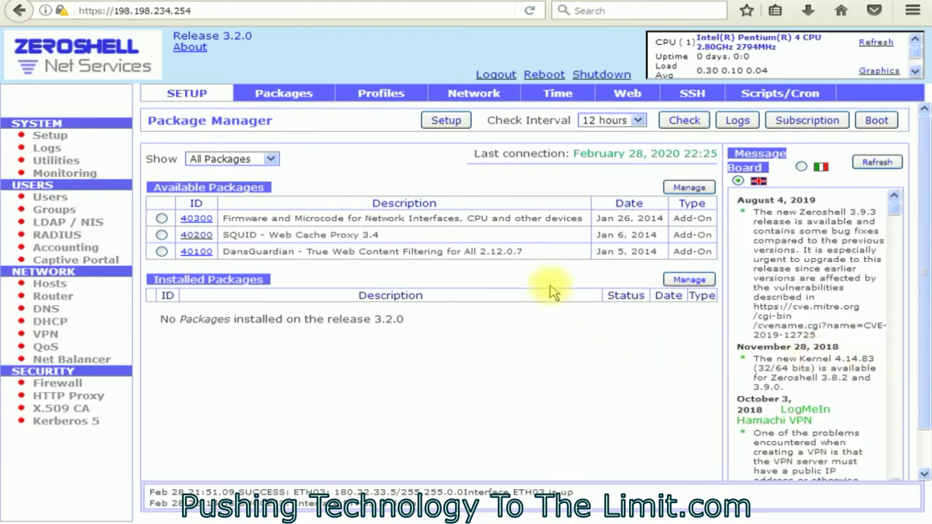
{"action": "left_click", "coordinate": [62, 360]}
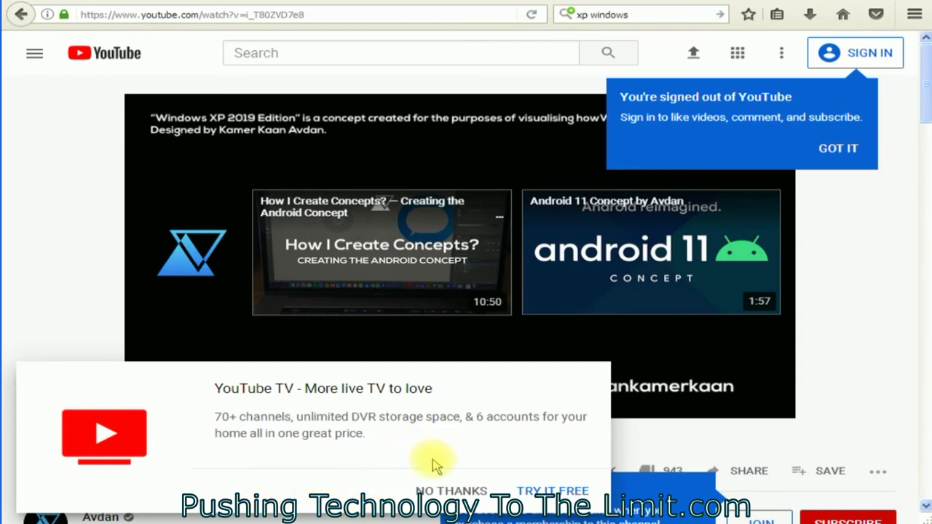
Switch to the YouTube window, dismiss the YouTube TV offer and the sign-in notice, and open the Windows 11 2020 video.
{"action": "left_click", "coordinate": [455, 492]}
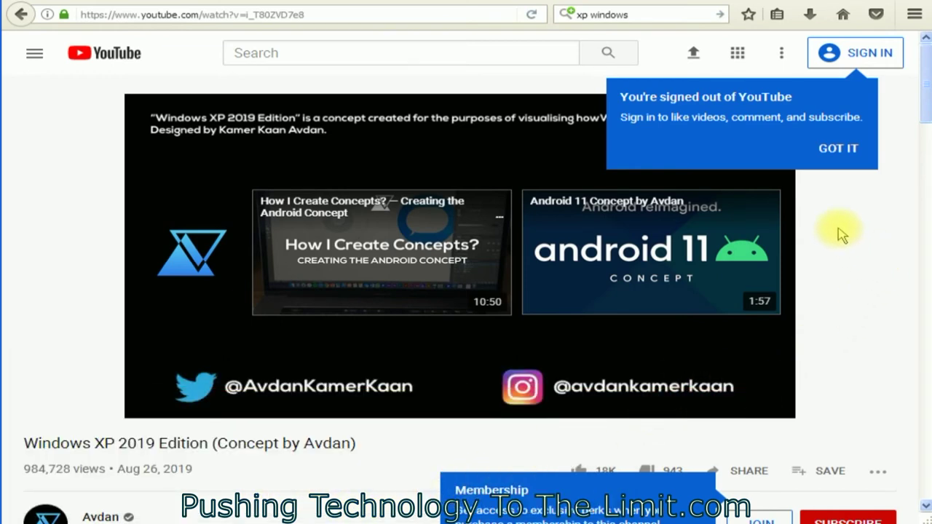
{"action": "left_click", "coordinate": [837, 149]}
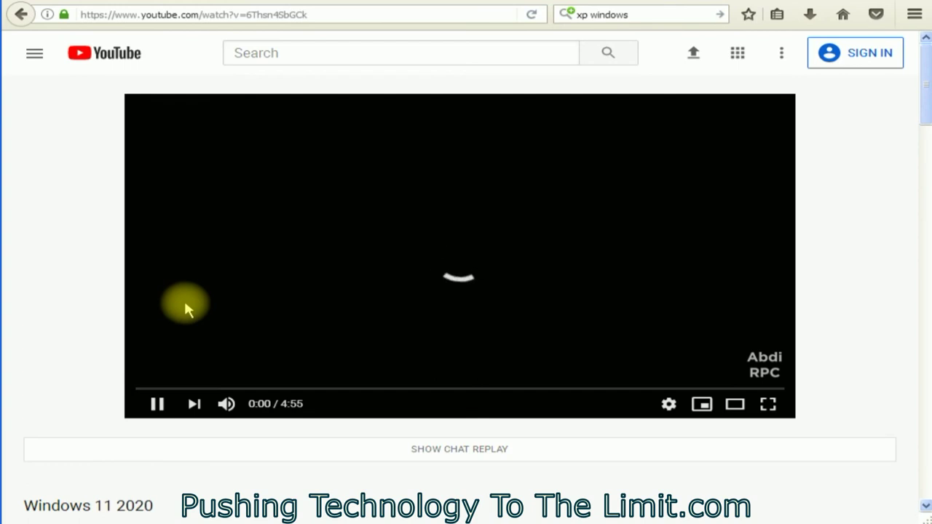
Pause and resume the Windows 11 2020 video and reload its page.
{"action": "left_click", "coordinate": [156, 412]}
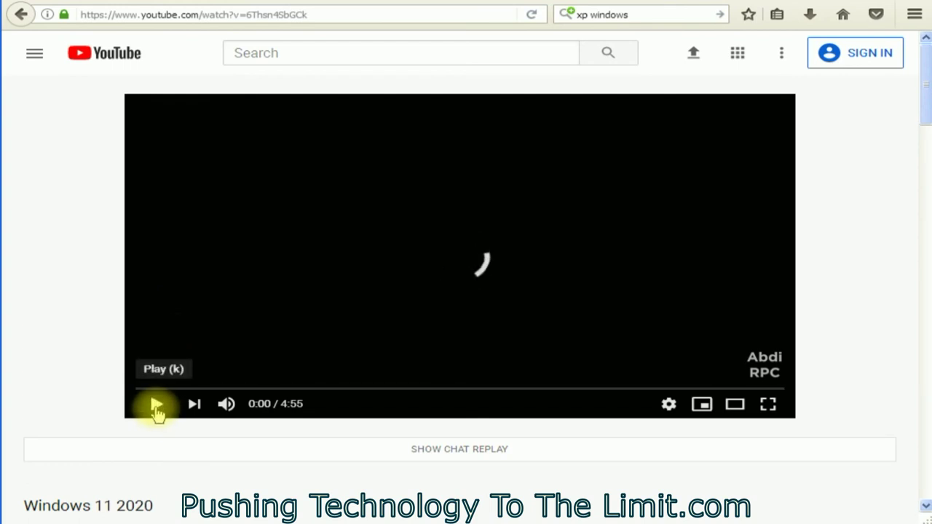
{"action": "left_click", "coordinate": [156, 411]}
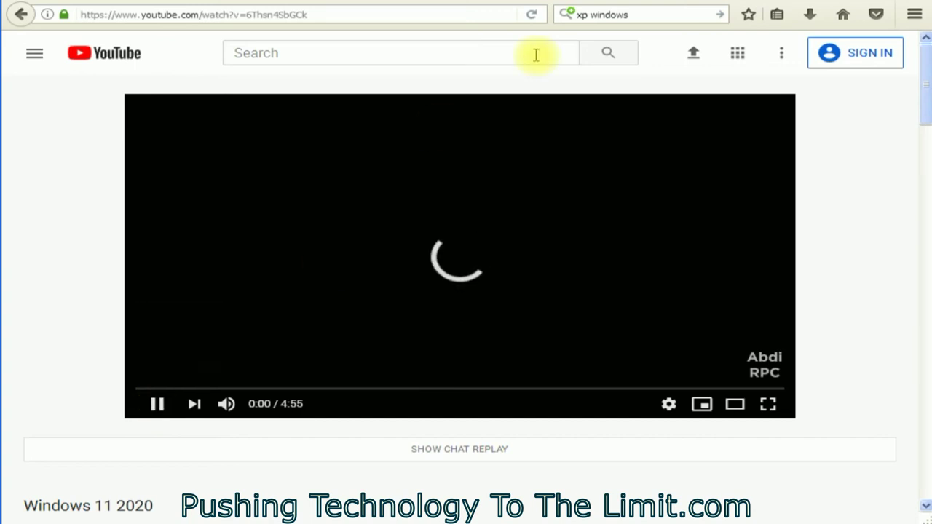
{"action": "left_click", "coordinate": [534, 15]}
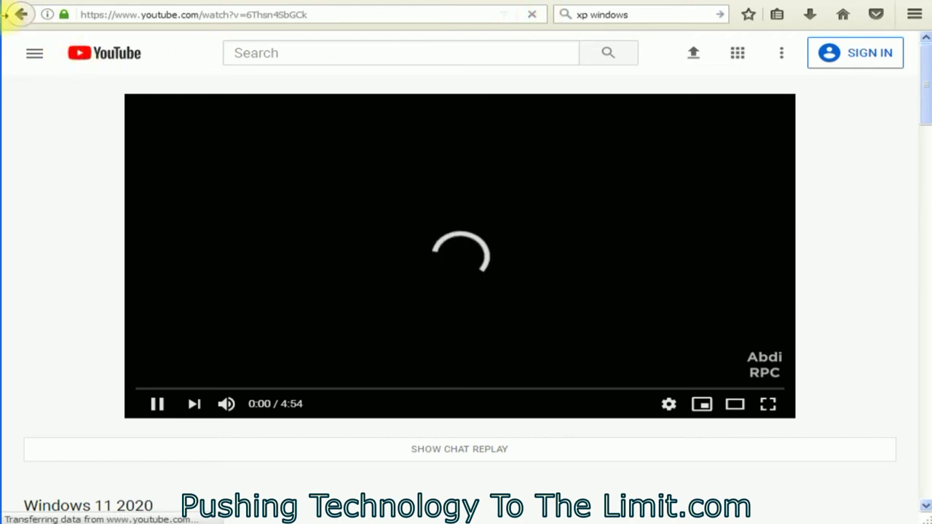
Go back to the "xp windows" video results and open the Windows XP 2018 Edition concept video.
{"action": "left_click", "coordinate": [20, 16]}
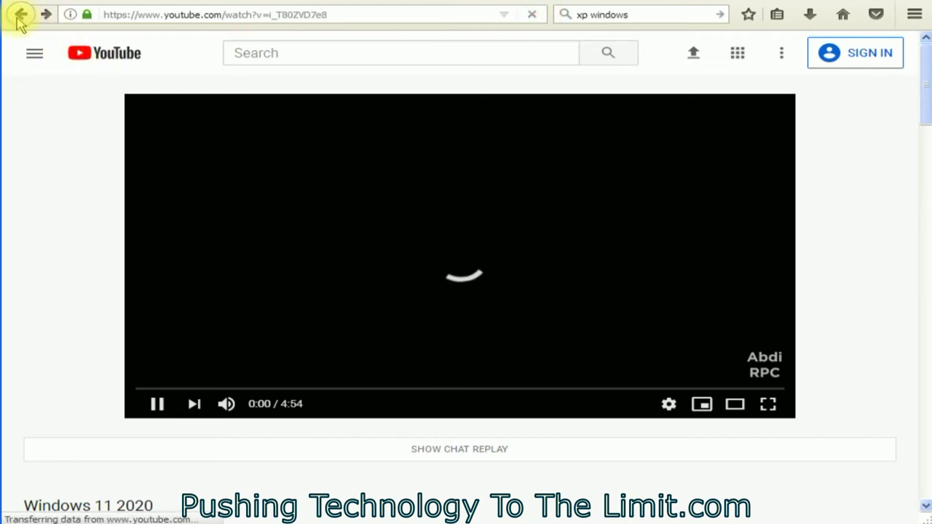
{"action": "left_click", "coordinate": [19, 15]}
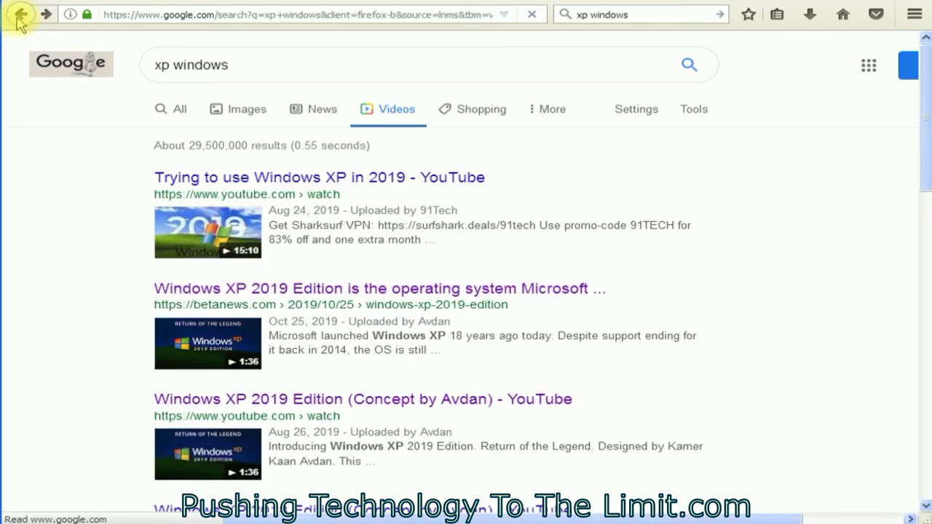
{"action": "scroll", "coordinate": [114, 318], "scroll_direction": "down", "scroll_amount": 3}
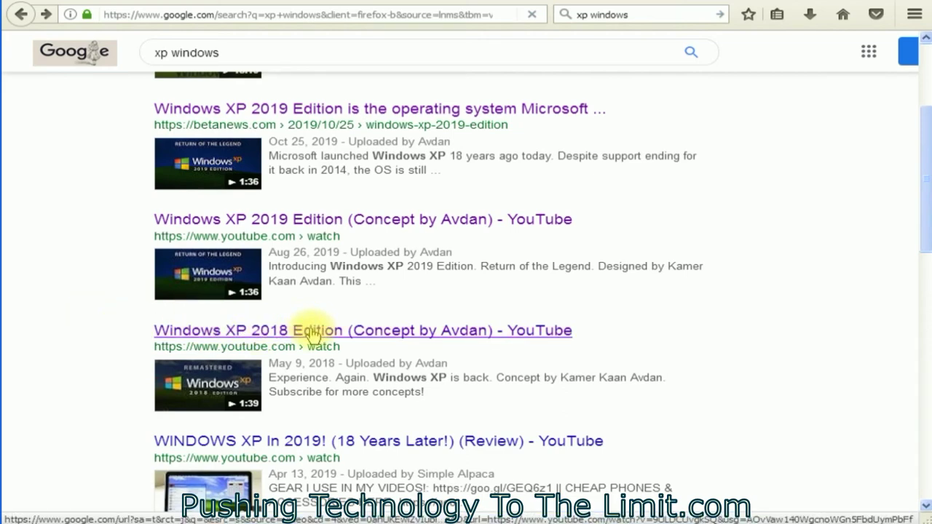
{"action": "left_click", "coordinate": [314, 334]}
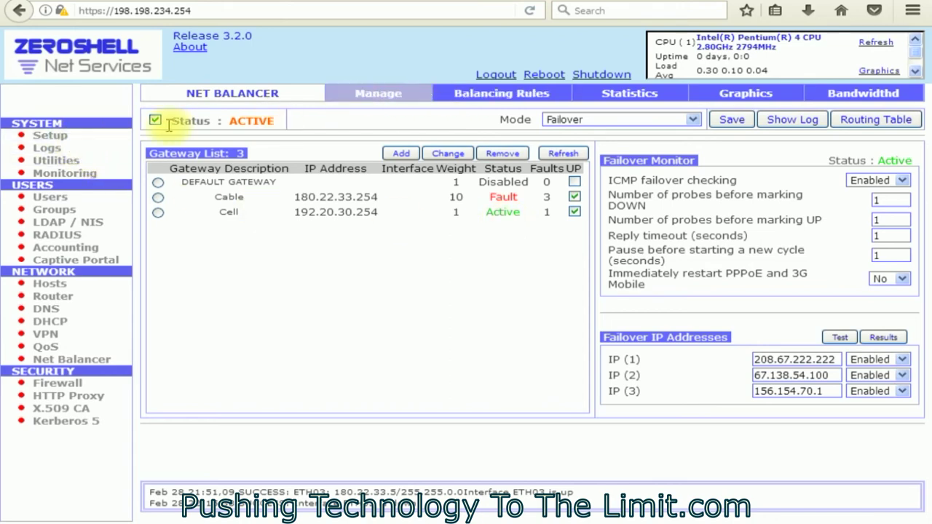
Open the network interface setup of the Zeroshell router.
{"action": "left_click", "coordinate": [51, 137]}
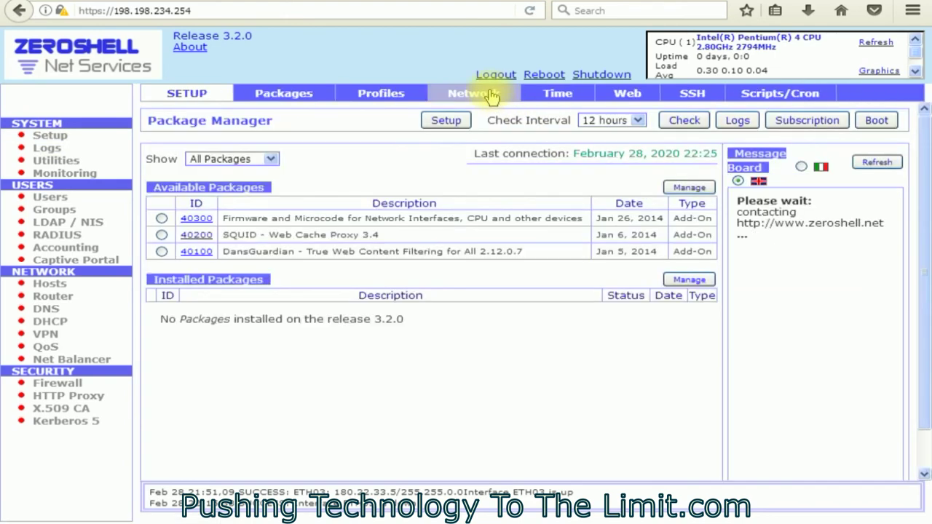
{"action": "left_click", "coordinate": [492, 95]}
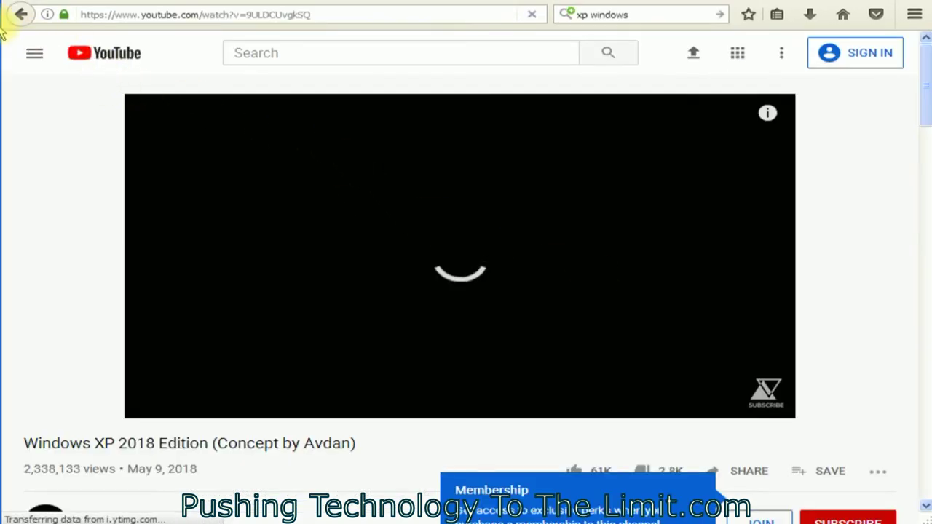
Switch to the YouTube window, return through its history to the "amazon" Google results, and search for "amazonbook".
{"action": "right_click", "coordinate": [22, 13]}
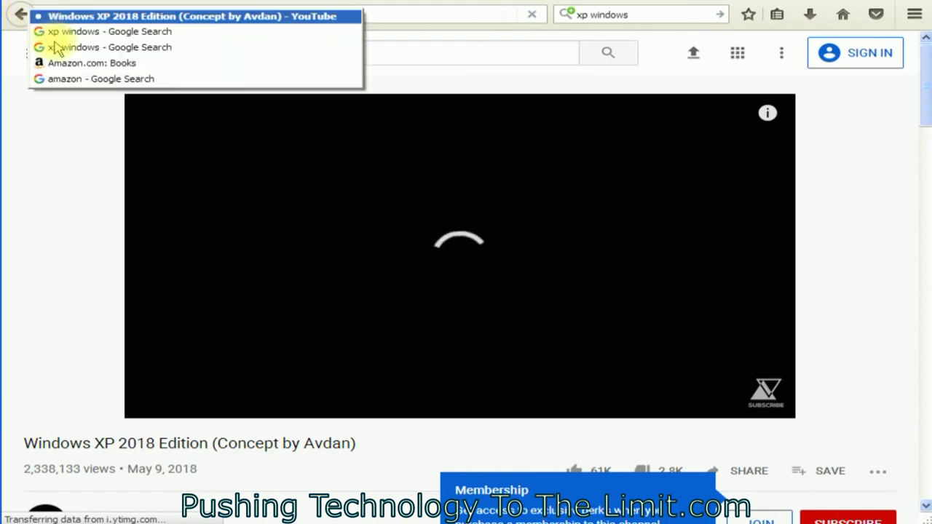
{"action": "left_click", "coordinate": [72, 79]}
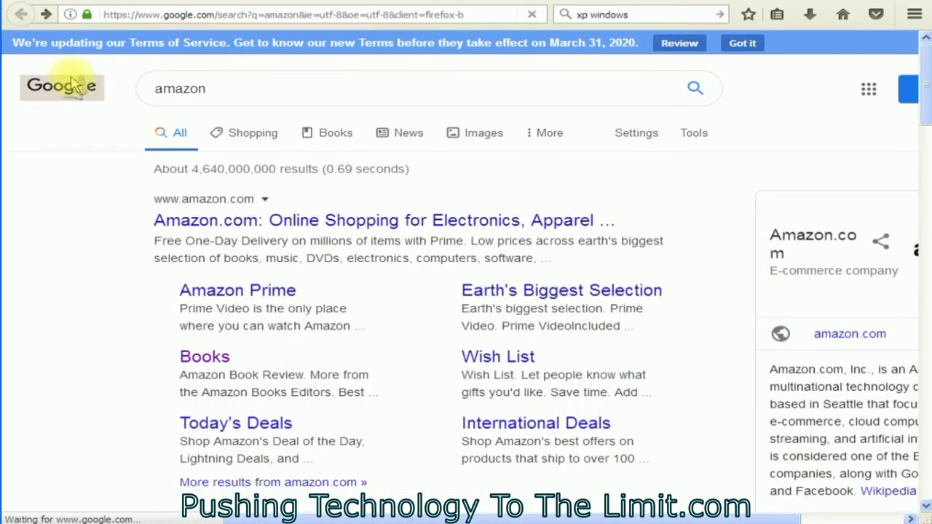
{"action": "left_click", "coordinate": [256, 89]}
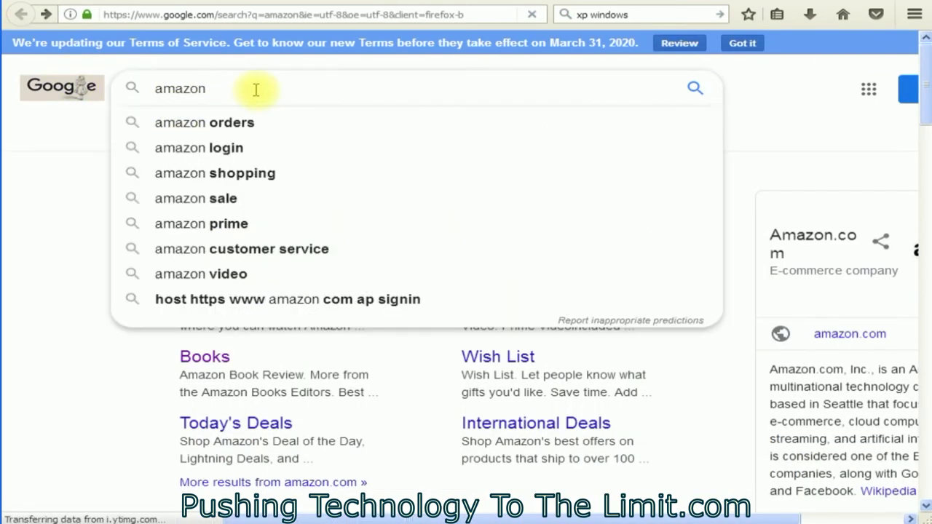
{"action": "left_click_drag", "start_coordinate": [254, 88], "coordinate": [94, 87]}
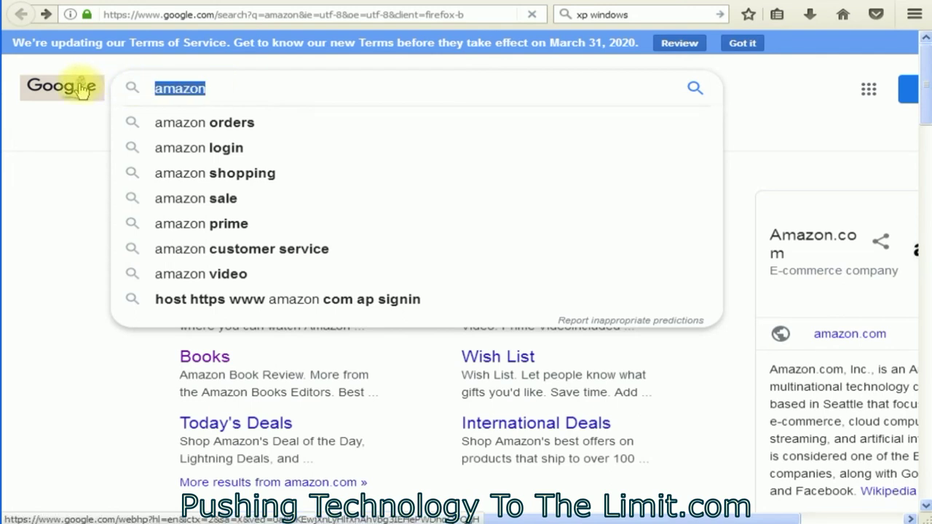
{"action": "type", "text": "f"}
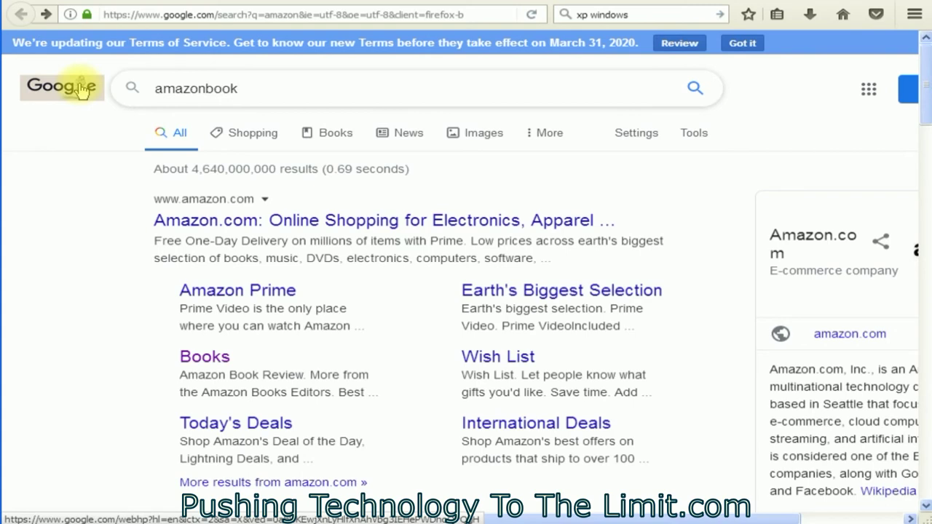
{"action": "key", "text": "Return"}
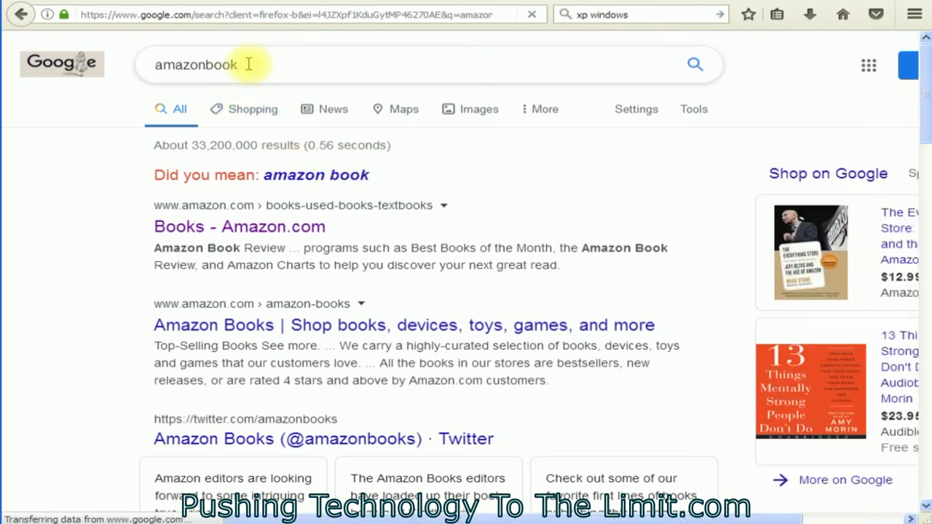
Search Google for "face book" and open the "Facebook - Log In or Sign Up" result.
{"action": "double_click", "coordinate": [141, 55]}
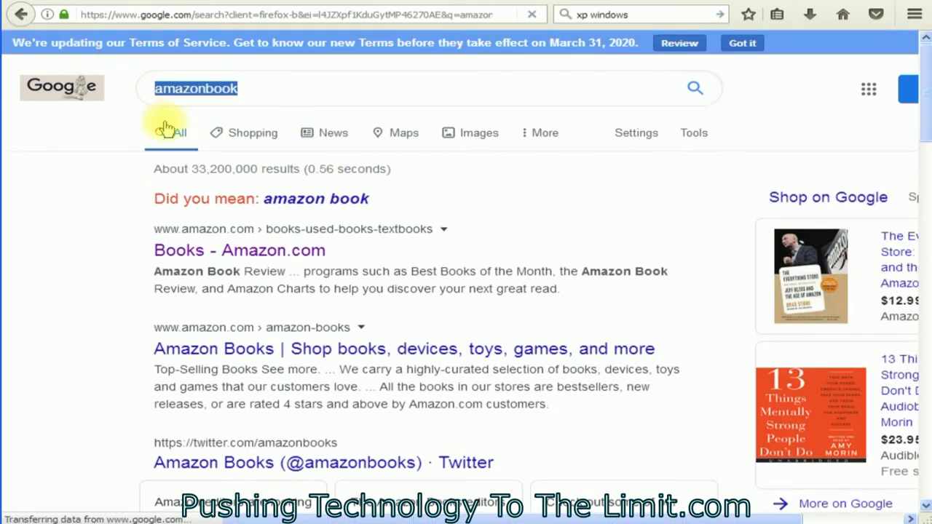
{"action": "type", "text": "face"}
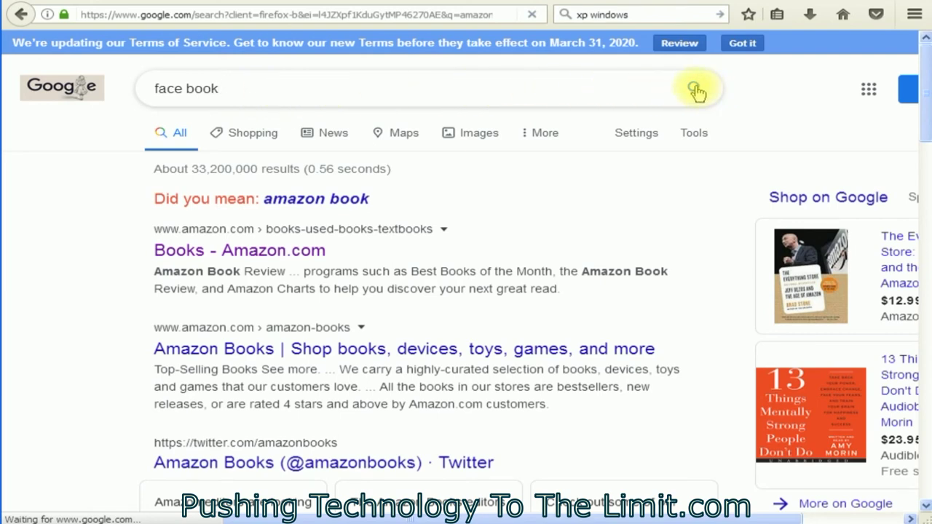
{"action": "left_click", "coordinate": [744, 44]}
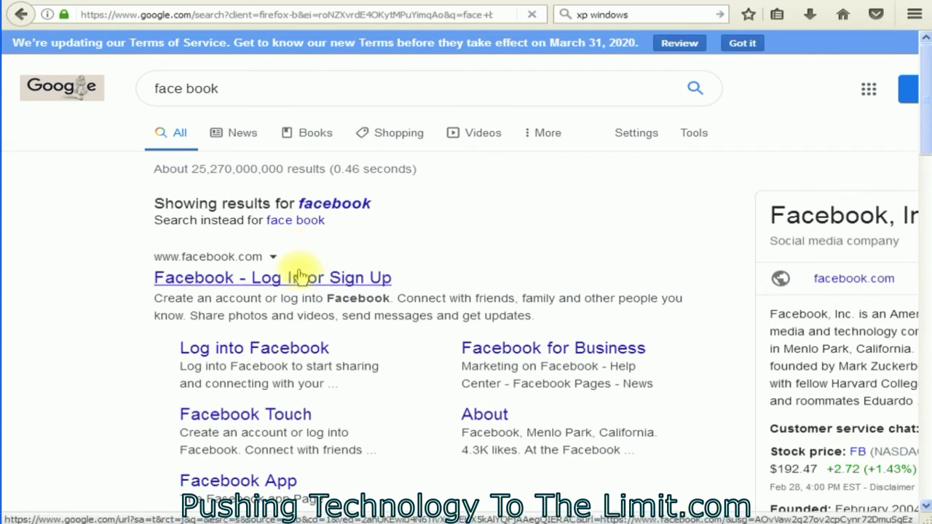
{"action": "left_click", "coordinate": [218, 278]}
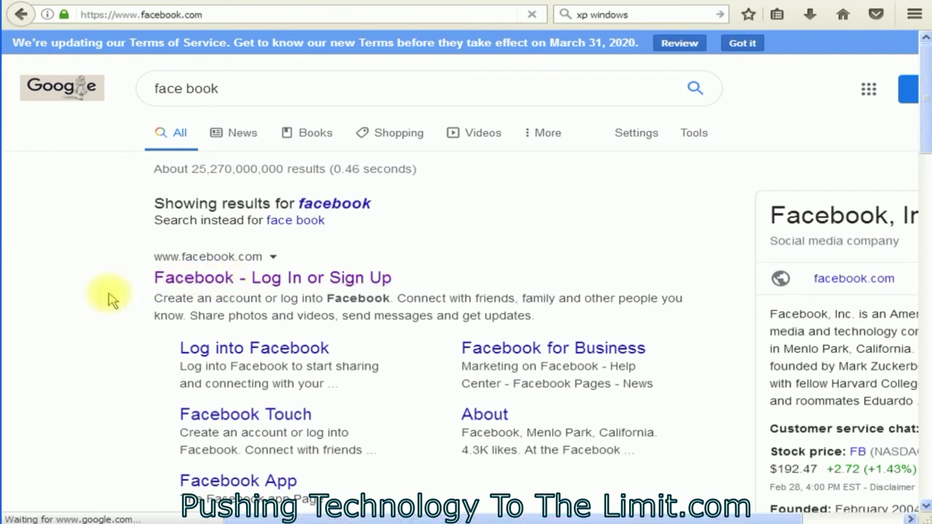